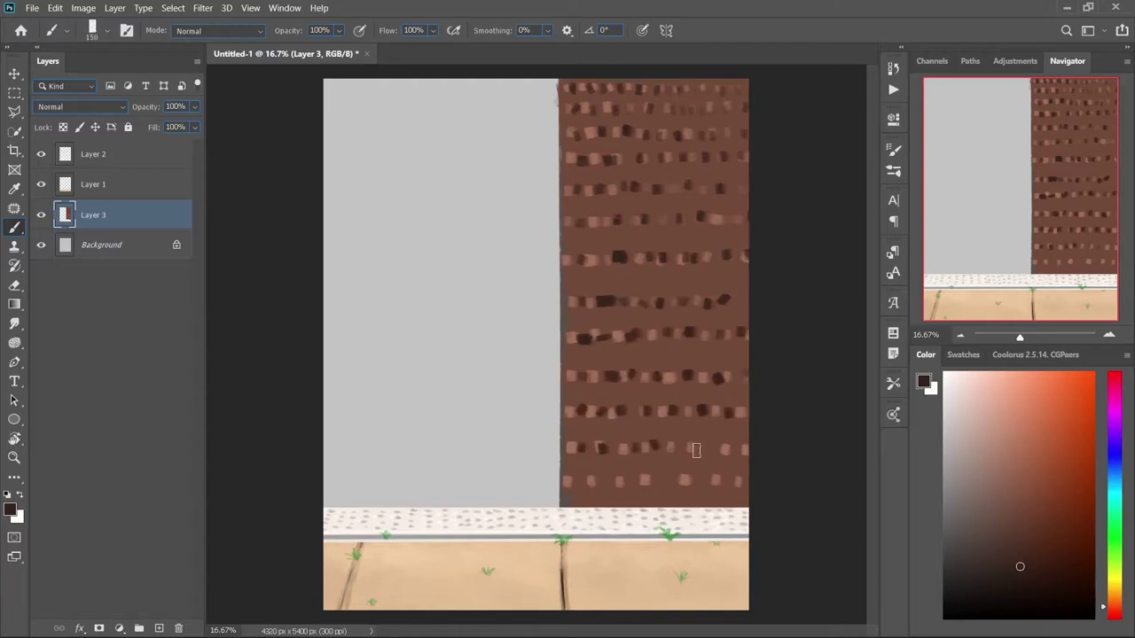
Step: Transform the brick wall on Layer 3 so its rows recede in perspective and extend beyond the canvas
key("ctrl+t")
key("ctrl+minus")
left_click_drag(697, 144, 626, 124)
key("ctrl+minus")
key("ctrl+minus")
mouse_move(544, 405)
left_mouse_down()
mouse_move(511, 470)
mouse_move(549, 463)
left_mouse_up()
key("Return")
Step: Paint brown streaks between the brick rows of the wall with a textured brush and a sampled wall colour
key("b")
key("ctrl+plus")
right_click(544, 253)
key("Escape")
left_click(644, 307, "alt")
left_click_drag(644, 308, 654, 416)
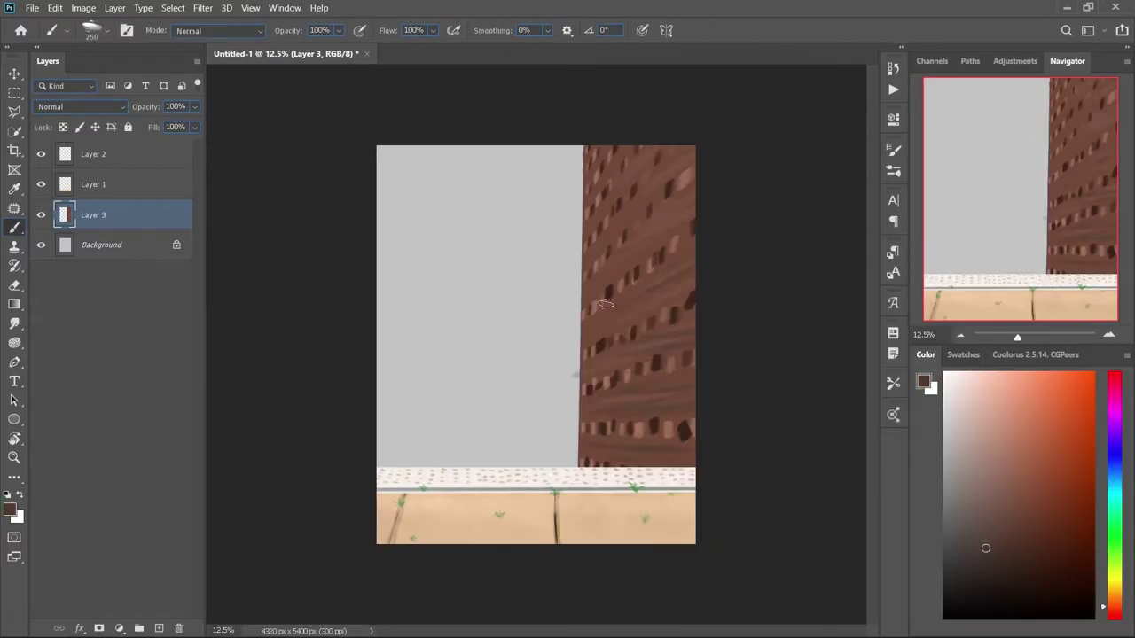
left_click_drag(656, 257, 673, 159)
Step: Create a layer directly above Background and paint a green bush beside the brick wall, with brighter green leaf strokes over it
left_click(101, 244)
key("ctrl+shift+n")
key("Return")
left_click(1113, 543)
left_click(1021, 489)
mouse_move(558, 217)
left_mouse_down()
mouse_move(507, 236)
mouse_move(496, 293)
left_mouse_up()
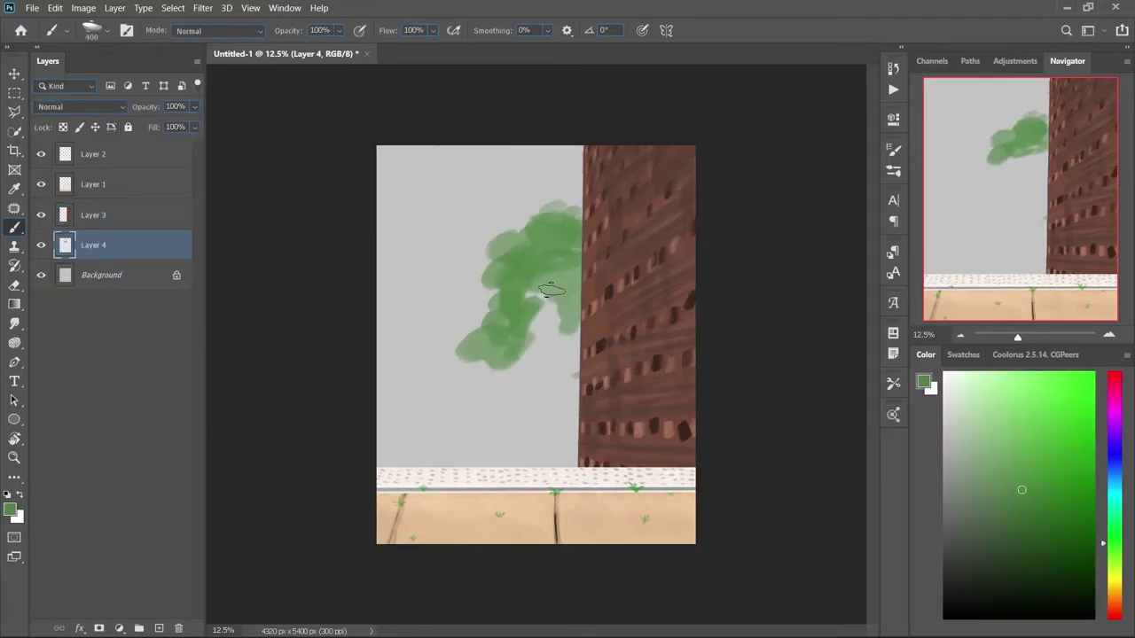
left_click(1054, 504)
mouse_move(531, 231)
left_mouse_down()
mouse_move(523, 266)
mouse_move(532, 254)
mouse_move(582, 327)
left_mouse_up()
Step: On a new layer above the bush, paint a brown ledge behind the kerb and a leaning brown post at the canvas's left edge
key("ctrl+shift+alt+n")
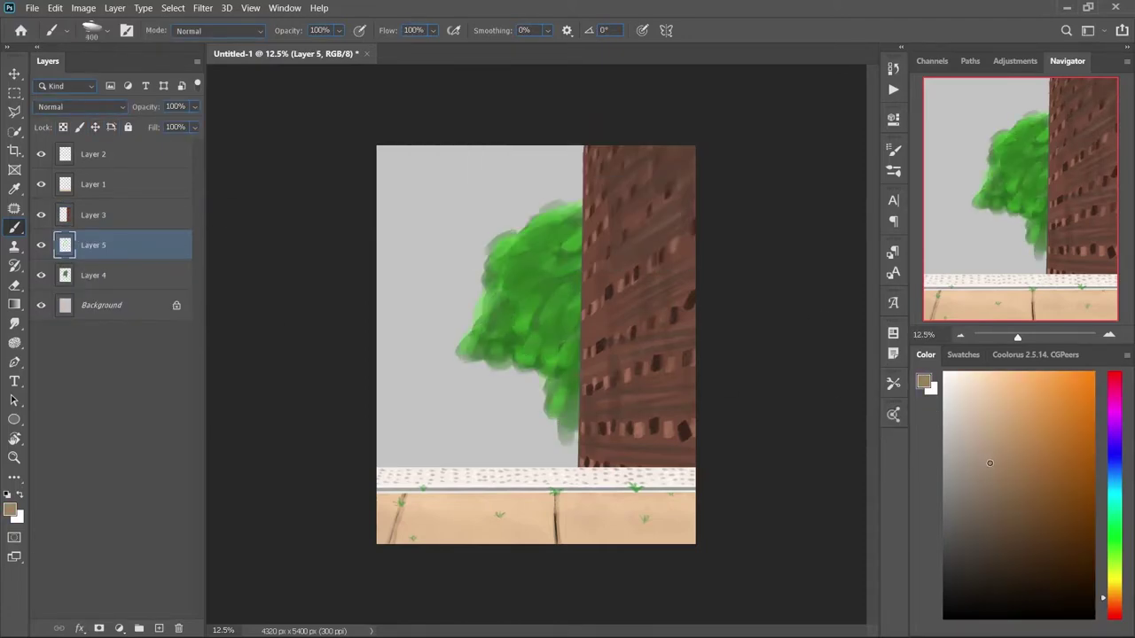
left_click(594, 355, "alt")
key("bracketleft")
mouse_move(576, 461)
left_mouse_down()
mouse_move(381, 457)
mouse_move(576, 448)
mouse_move(381, 439)
left_mouse_up()
left_click_drag(392, 330, 387, 416)
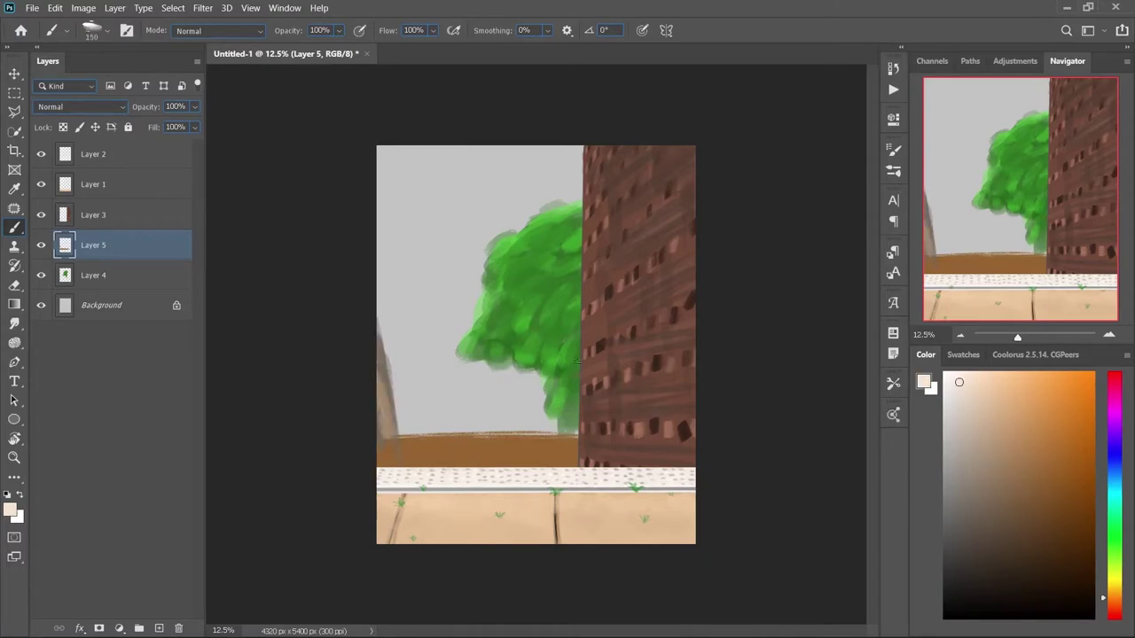
left_click_drag(386, 354, 389, 461)
Step: Create a layer beneath the bush and paint pale beige steps with horizontal grey lines behind the brown ledge
key("ctrl+shift+alt+n")
key("ctrl+bracketleft")
key("ctrl+bracketleft")
left_click(956, 402)
key("bracketright")
key("bracketright")
key("bracketright")
key("bracketright")
mouse_move(399, 390)
left_mouse_down()
mouse_move(565, 422)
mouse_move(395, 399)
left_mouse_up()
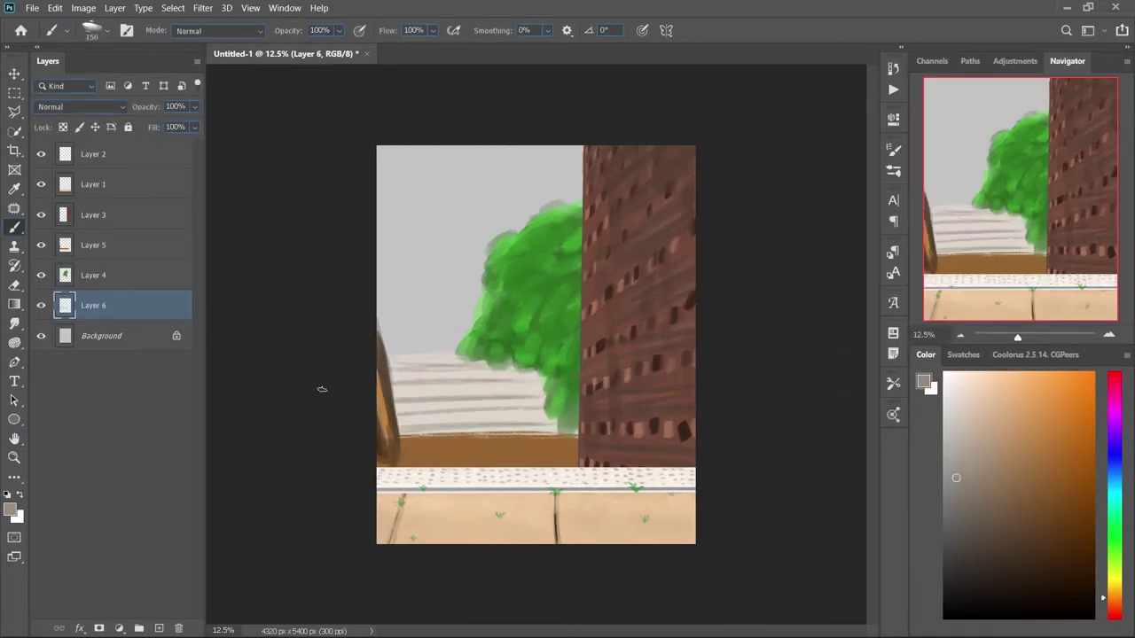
Step: On a new layer above the steps, paint a second bush in lighter greens along the canvas's left edge
key("ctrl+shift+alt+n")
left_click(523, 293, "alt")
key("bracketleft")
key("bracketleft")
key("bracketleft")
key("bracketleft")
mouse_move(390, 222)
left_mouse_down()
mouse_move(416, 292)
mouse_move(450, 281)
left_mouse_up()
Step: Create a layer beneath the steps and paint a brown back wall with lighter and darker horizontal wooden planks
key("ctrl+shift+alt+n")
key("ctrl+bracketleft")
key("ctrl+bracketleft")
right_click(436, 248)
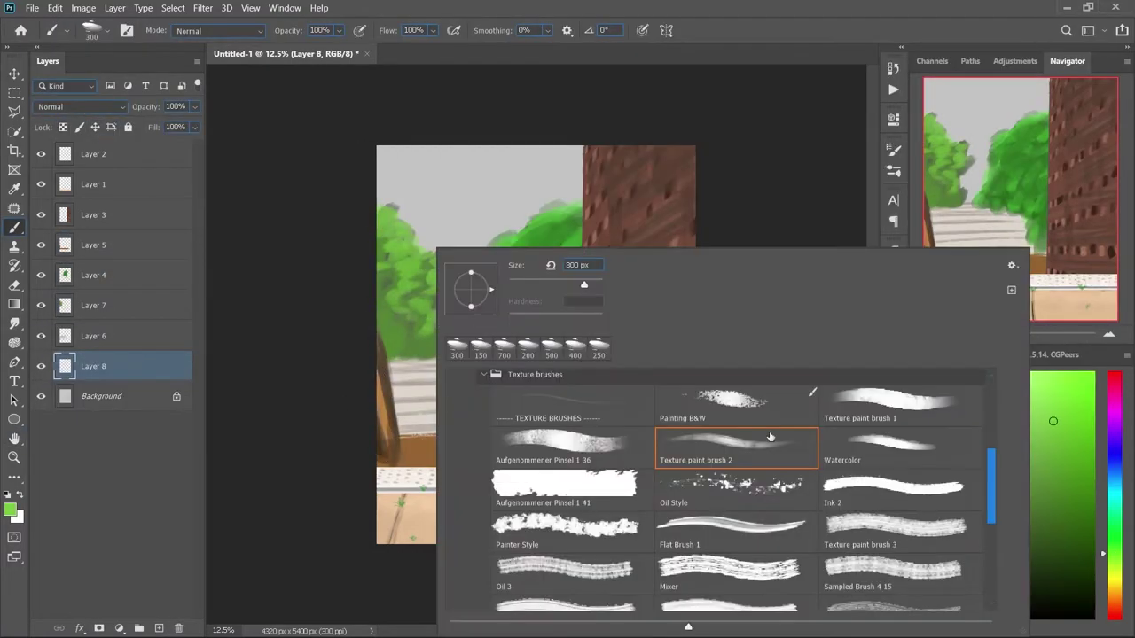
key("bracketright")
key("bracketright")
key("bracketright")
key("bracketright")
key("Escape")
left_click(479, 447, "alt")
mouse_move(381, 155)
left_mouse_down()
mouse_move(576, 230)
mouse_move(539, 319)
mouse_move(581, 160)
left_mouse_up()
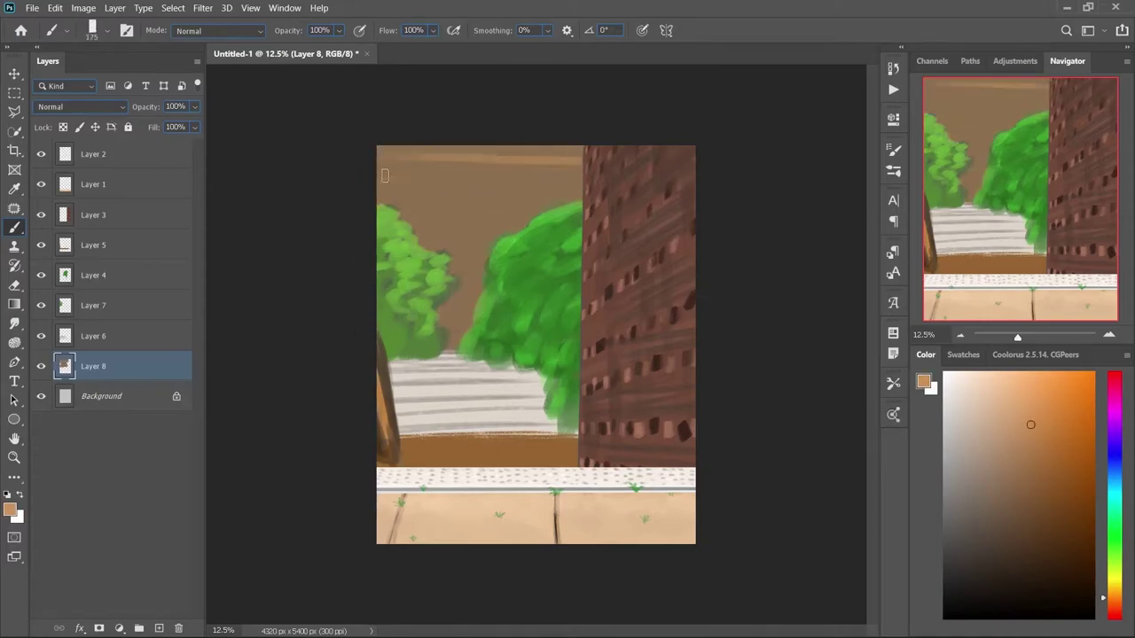
mouse_move(383, 204)
left_mouse_down()
mouse_move(583, 202)
mouse_move(532, 257)
left_mouse_up()
Step: Create a layer above the bushes and paint a thin off-white lamp post rising between them with a smaller brush
key("ctrl+shift+alt+n")
key("ctrl+bracketright")
key("ctrl+bracketright")
key("ctrl+bracketright")
key("bracketleft")
key("bracketleft")
key("bracketleft")
key("bracketleft")
key("bracketleft")
key("bracketleft")
key("bracketleft")
left_click(470, 390, "alt")
mouse_move(448, 271)
left_mouse_down()
mouse_move(449, 341)
mouse_move(443, 170)
left_mouse_up()
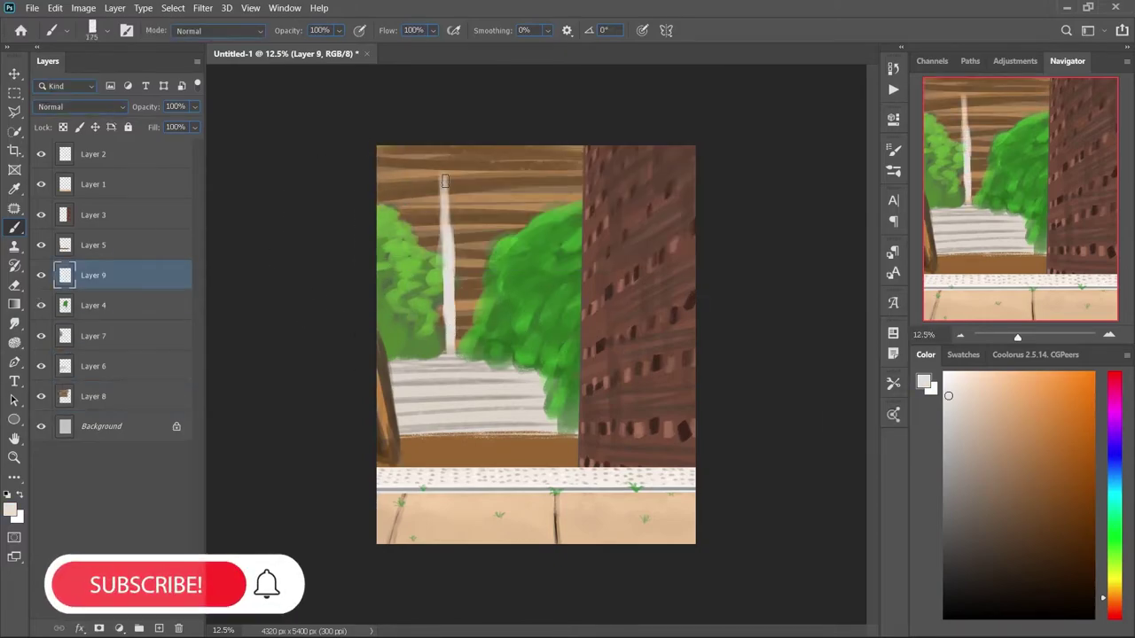
Step: Paint an orange-yellow square lamp on the upper part of the post with a larger brush
left_click(1061, 393)
key("bracketright")
key("bracketright")
left_click_drag(444, 221, 443, 259)
Step: Group Layer 1 and Layer 2 as "FG", and group the remaining scene layers above Background separately
left_click(93, 153)
left_click(93, 183, "shift")
key("ctrl+g")
double_click(95, 148)
type("FG")
left_click(93, 172)
left_click(147, 353, "shift")
key("ctrl+g")
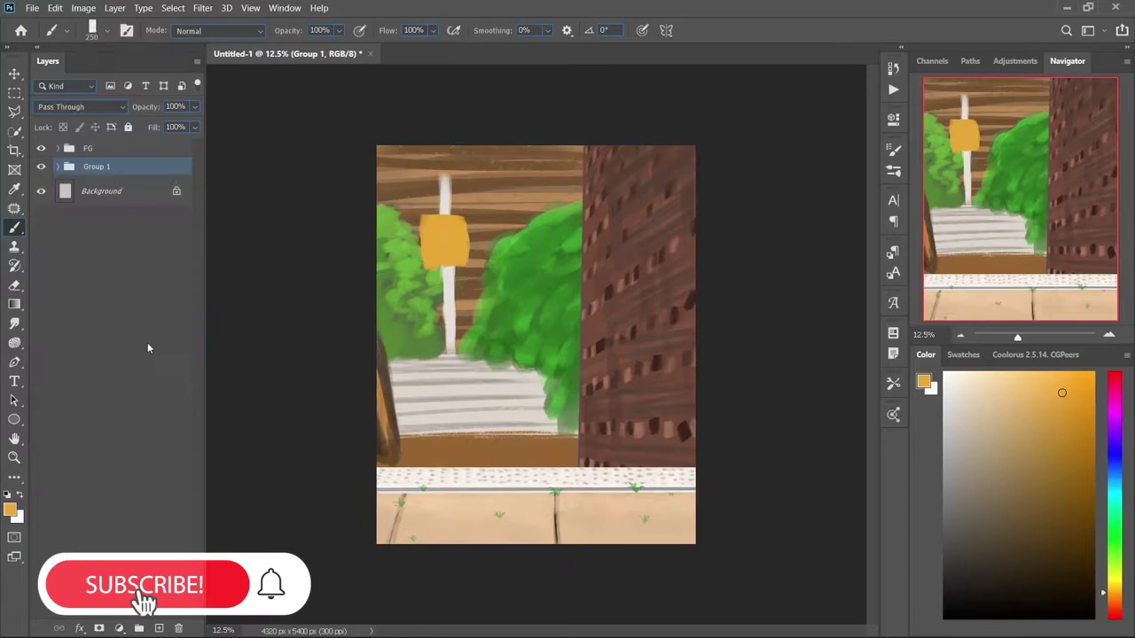
Step: Duplicate the scenery group as a smart object and transform the copy so its lower part sits higher above the kerb
key("ctrl+j")
key("ctrl+minus")
key("ctrl+t")
left_click_drag(547, 600, 547, 523)
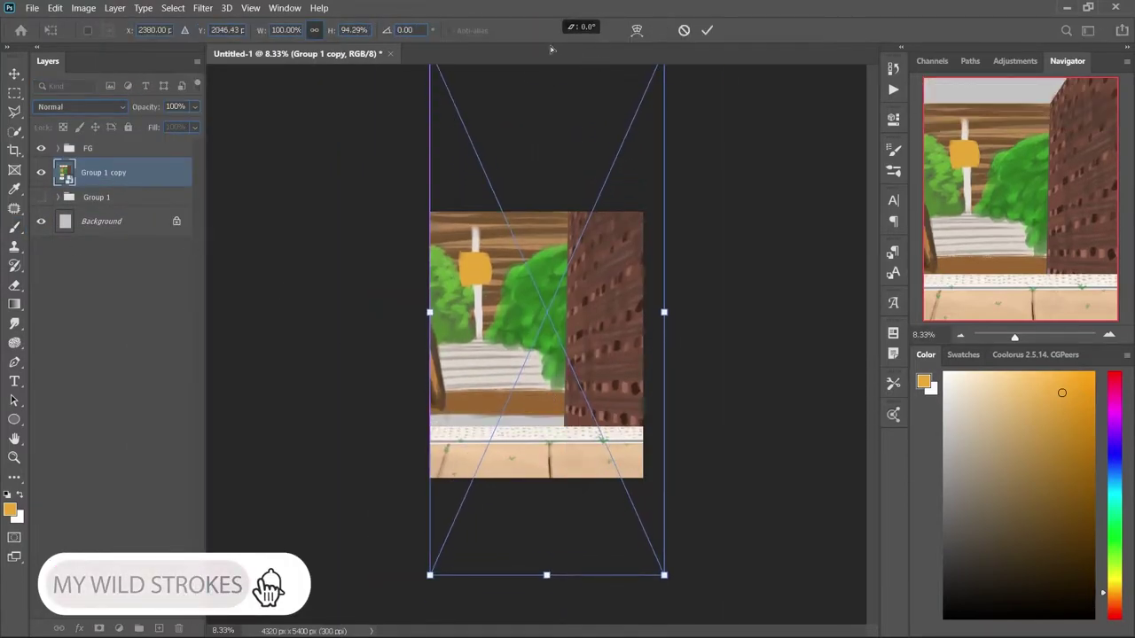
key("Return")
Step: Apply a Gaussian Blur to the copy of the scenery group
left_click(202, 8)
mouse_move(254, 162)
left_click(141, 218)
key("Return")
Step: Create a layer above FG and sketch the pug's near front leg, paws and body side in cream with a small brush
key("ctrl+plus")
key("b")
key("ctrl+plus")
key("ctrl+shift+alt+n")
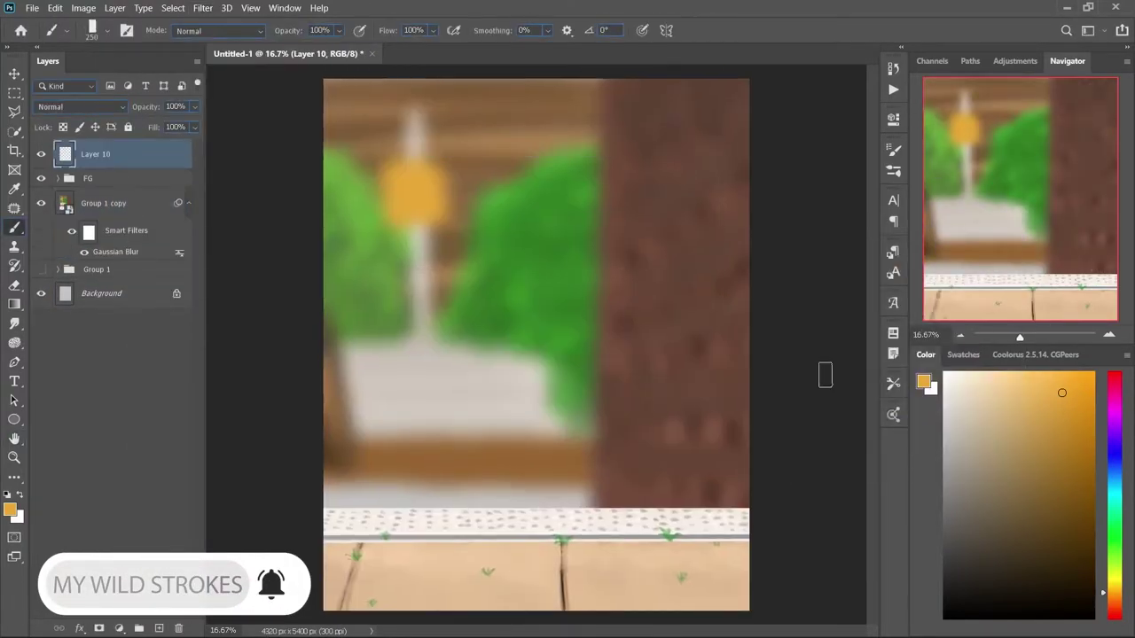
left_click(972, 372)
key("bracketleft")
key("bracketleft")
key("bracketleft")
key("bracketleft")
key("bracketleft")
key("bracketleft")
key("bracketleft")
mouse_move(498, 541)
left_mouse_down()
mouse_move(463, 547)
mouse_move(496, 443)
mouse_move(556, 426)
left_mouse_up()
left_click(515, 512, "alt")
key("bracketright")
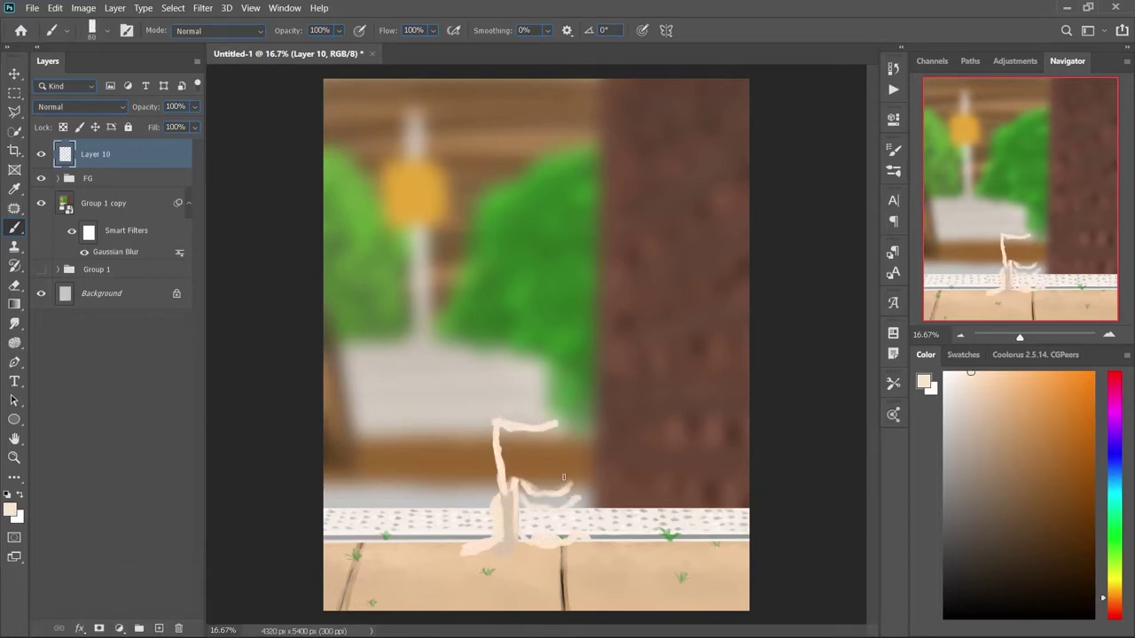
Step: Sketch the pug's opposite body side and leg in cream, and add contour lines across its chest
key("bracketright")
key("bracketright")
mouse_move(558, 424)
left_mouse_down()
mouse_move(596, 456)
mouse_move(598, 492)
left_mouse_up()
left_click_drag(535, 448, 518, 467)
left_click_drag(553, 450, 572, 472)
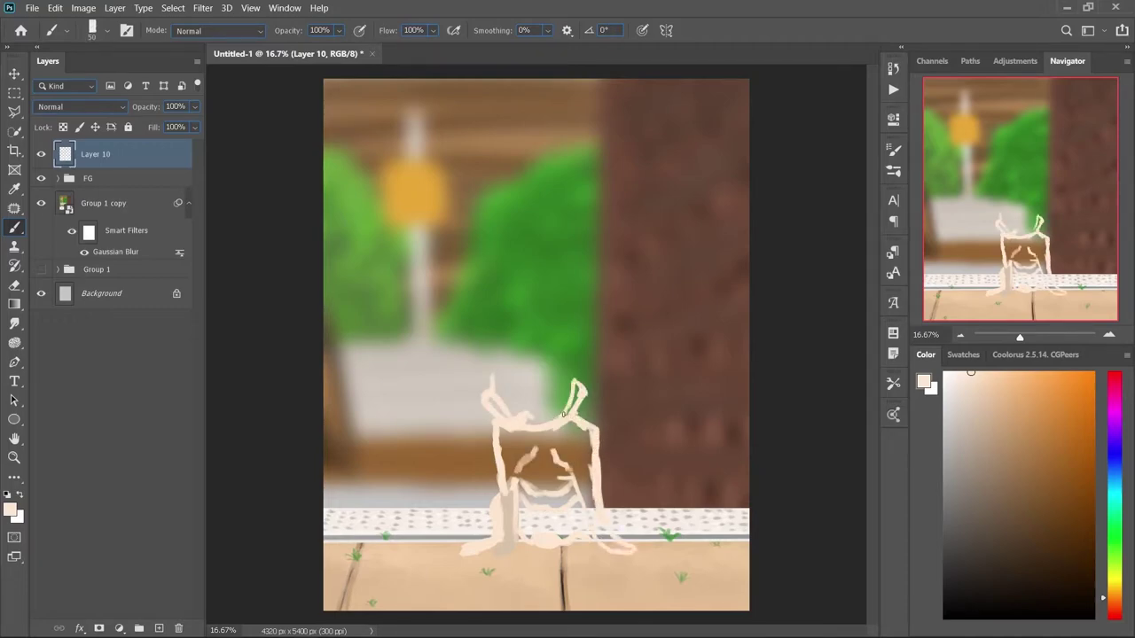
Step: Draw a dark collar across the pug's neck and continue the cream sketch above and around it
left_click_drag(523, 429, 576, 413)
left_click(558, 431, "alt")
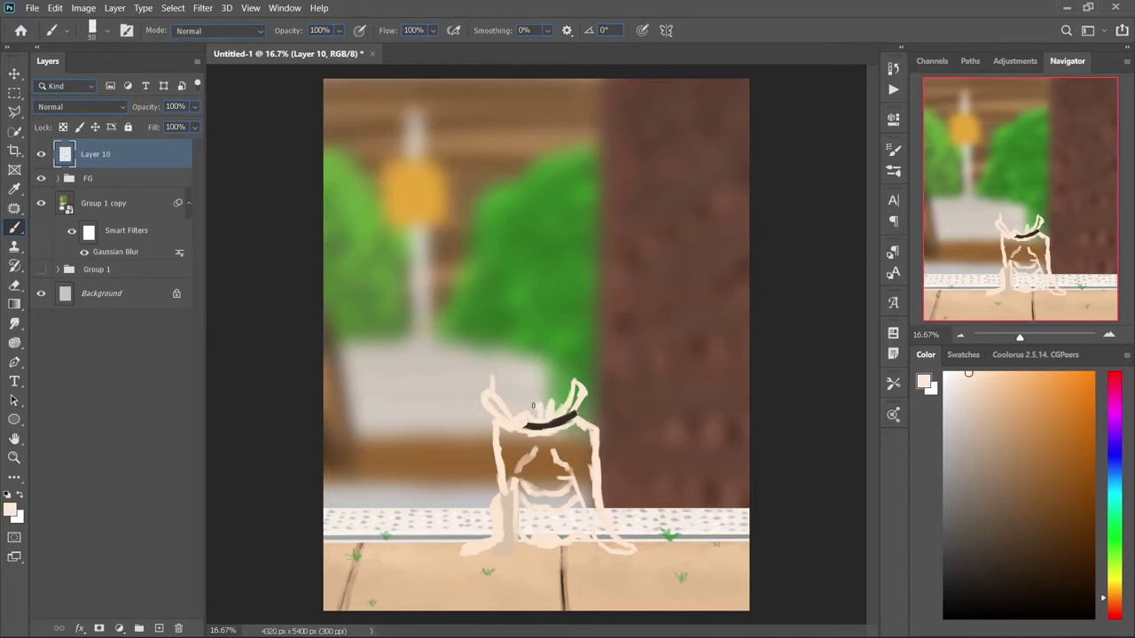
left_click_drag(506, 348, 562, 353)
mouse_move(576, 390)
left_mouse_down()
mouse_move(549, 341)
mouse_move(514, 386)
mouse_move(563, 377)
mouse_move(501, 457)
mouse_move(516, 497)
mouse_move(549, 487)
left_mouse_up()
Step: Shade the brick wall with soft light grey strokes on the Multiply layer clipped to Group 1, using a larger brush
key("bracketright")
key("bracketright")
key("bracketright")
key("bracketright")
key("bracketright")
key("bracketright")
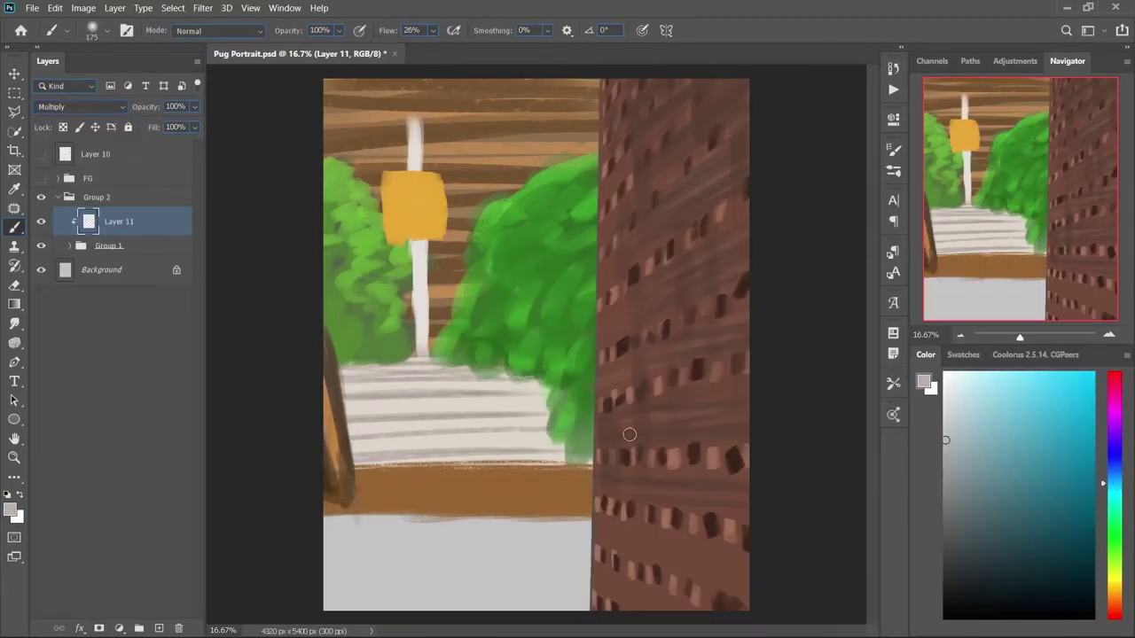
left_click_drag(673, 213, 700, 97)
left_click_drag(639, 532, 749, 465)
Step: Shade the lamp post, both bushes, the steps' edge and the wooden planks with soft grey strokes on the Multiply layer
key("bracketleft")
key("bracketleft")
key("bracketleft")
key("bracketleft")
key("bracketleft")
key("bracketleft")
mouse_move(346, 390)
left_mouse_down()
mouse_move(558, 416)
mouse_move(355, 390)
left_mouse_up()
left_click_drag(422, 239, 422, 346)
left_click_drag(381, 257, 345, 195)
left_click_drag(336, 364, 390, 212)
left_click_drag(585, 132, 321, 132)
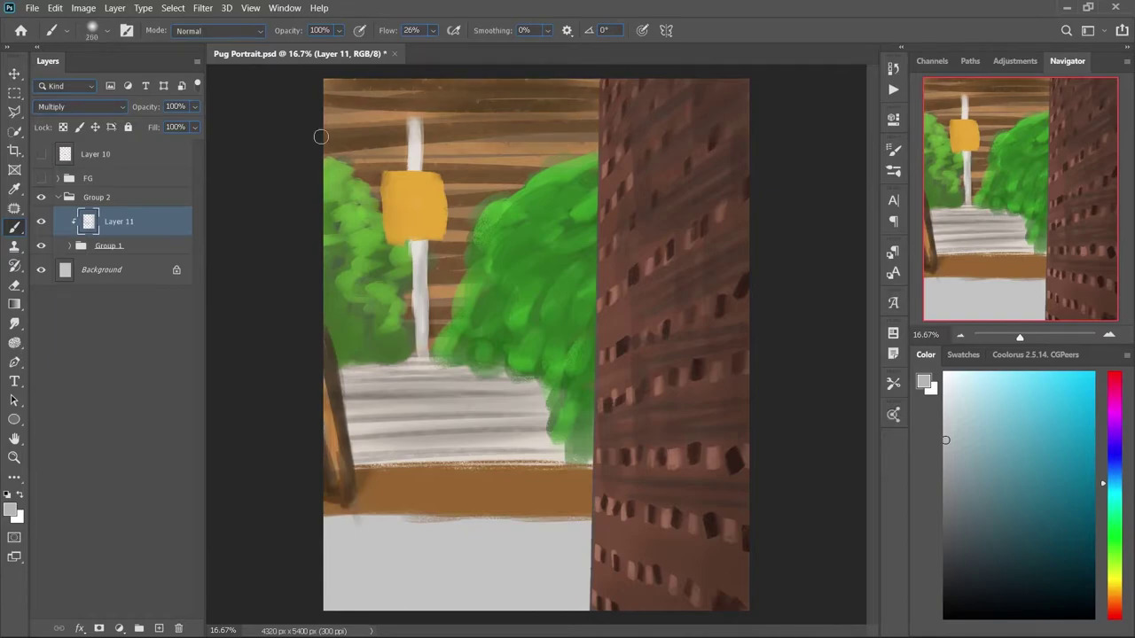
left_click_drag(417, 124, 434, 337)
left_click_drag(470, 195, 567, 390)
Step: Shade the pale steps and the brown ledge below them with broad soft grey strokes
key("bracketright")
key("bracketright")
left_click_drag(354, 425, 603, 443)
left_click_drag(337, 514, 548, 528)
Step: Deepen the shading across the brick wall and along its inner edge, with the brush flow set to 49%
mouse_move(656, 532)
left_mouse_down()
mouse_move(804, 608)
mouse_move(813, 243)
mouse_move(674, 125)
mouse_move(701, 98)
left_mouse_up()
key("bracketleft")
key("bracketleft")
key("bracketleft")
key("bracketleft")
key("bracketleft")
key("bracketleft")
key("bracketleft")
key("shift+4")
key("shift+9")
mouse_move(599, 206)
left_mouse_down()
mouse_move(653, 183)
mouse_move(709, 405)
mouse_move(638, 567)
left_mouse_up()
Step: Darken the steps and the brown ledge with dark grey strokes using a larger brush
key("bracketright")
key("bracketright")
key("bracketright")
key("bracketright")
left_click_drag(559, 417, 393, 506)
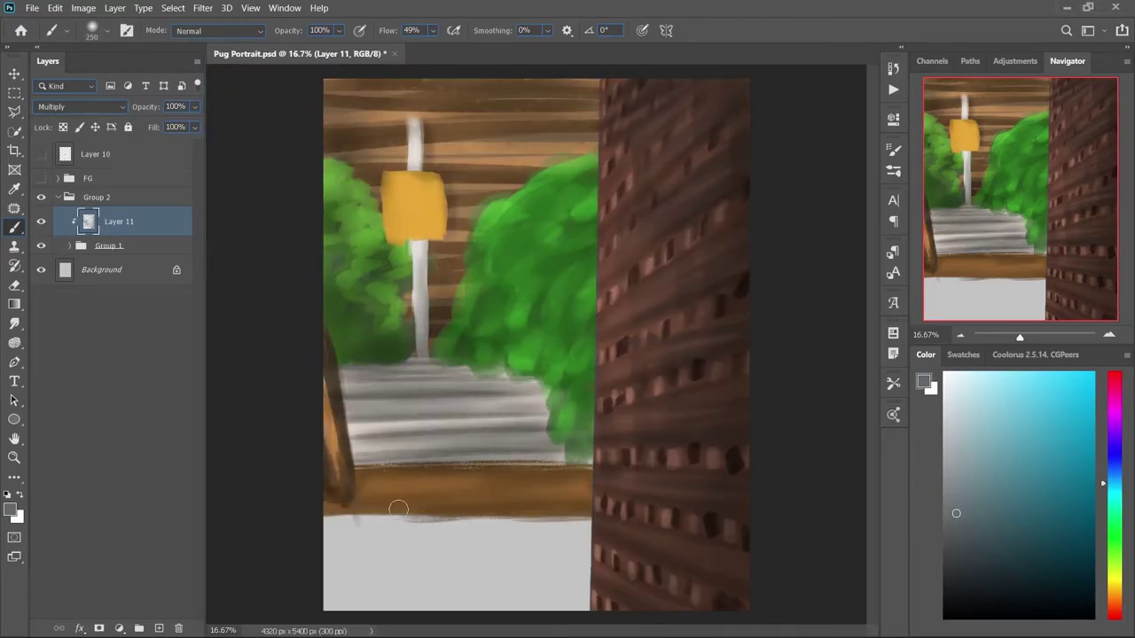
Step: Duplicate Group 2 as a smart object and soften the whole background copy with a Gaussian Blur
left_click_drag(390, 399, 585, 519)
left_click(96, 197)
key("ctrl+j")
right_click(133, 203)
left_click(293, 243)
left_click(202, 8)
Step: Group the FG layers and shade the kerb's edge in grey on a clipped Multiply layer
left_click(146, 221)
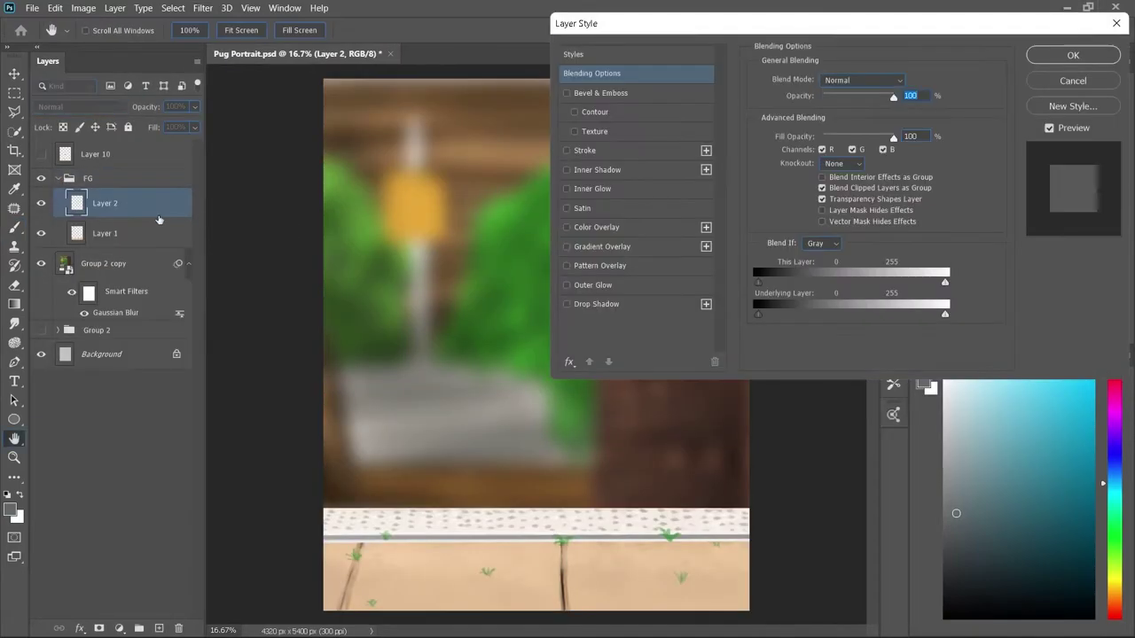
key("Return")
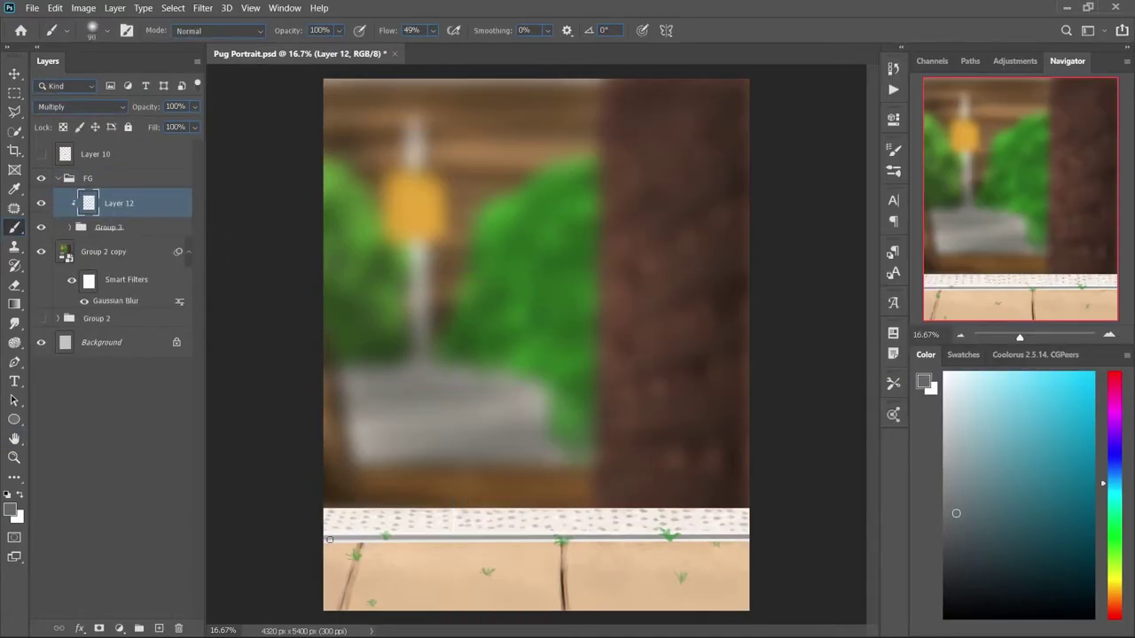
left_click_drag(329, 538, 748, 537)
left_click_drag(624, 511, 696, 535)
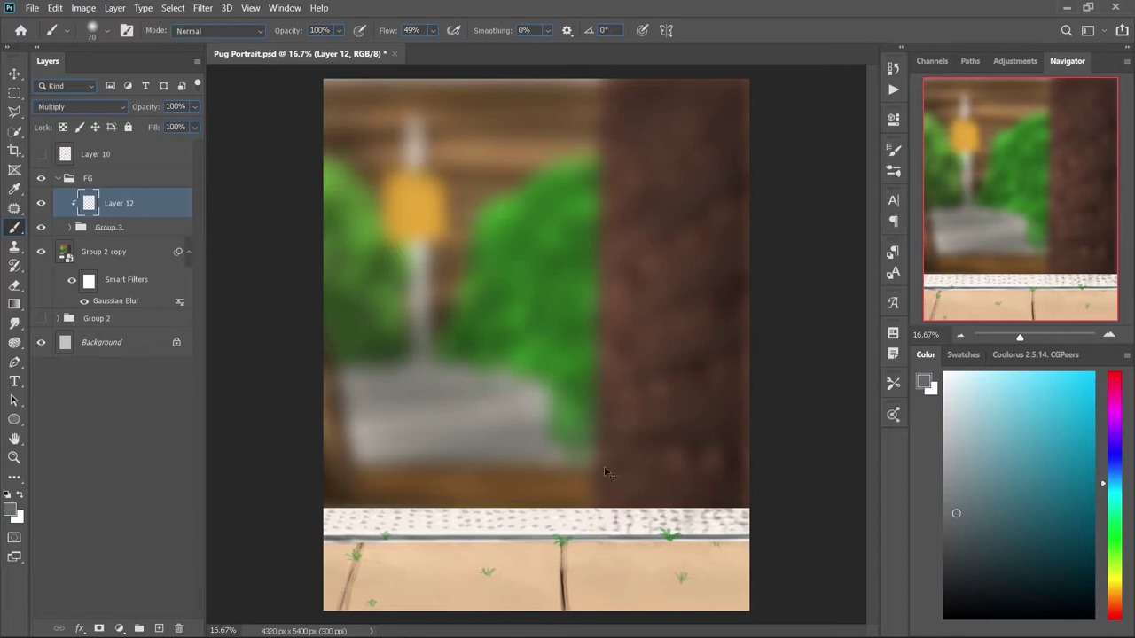
Step: Undo the last stroke, then darken the kerb's dotted texture and the paving joints with finer grey strokes
key("ctrl+z")
key("bracketleft")
key("bracketleft")
key("bracketleft")
key("bracketleft")
key("bracketleft")
mouse_move(327, 508)
left_mouse_down()
mouse_move(345, 537)
mouse_move(573, 535)
left_mouse_up()
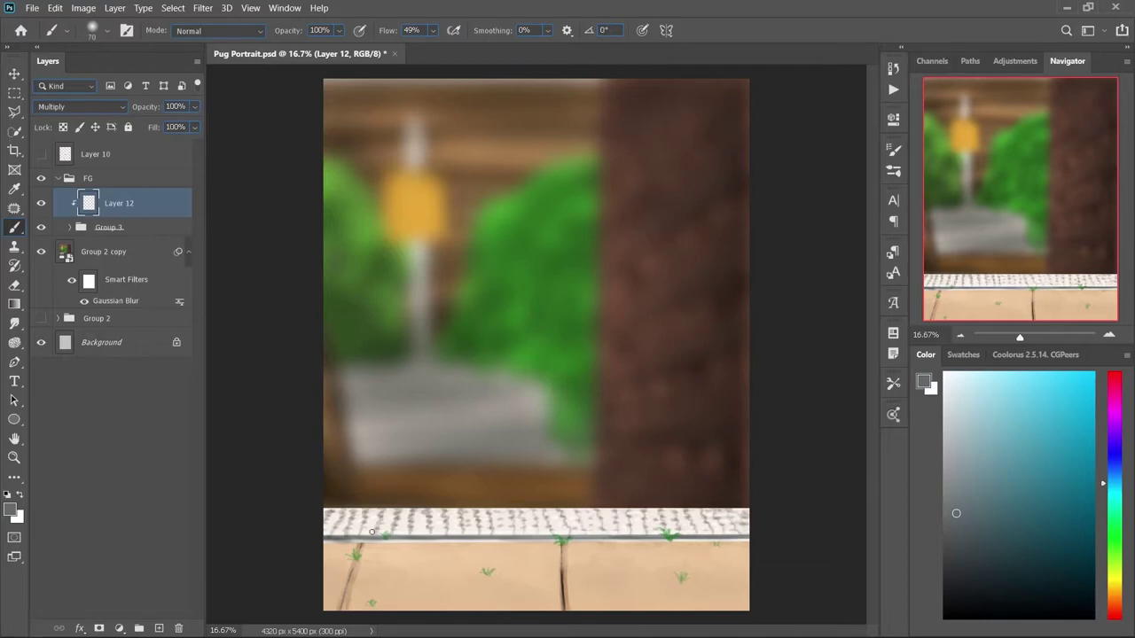
left_click_drag(361, 542, 341, 610)
left_click_drag(562, 571, 568, 532)
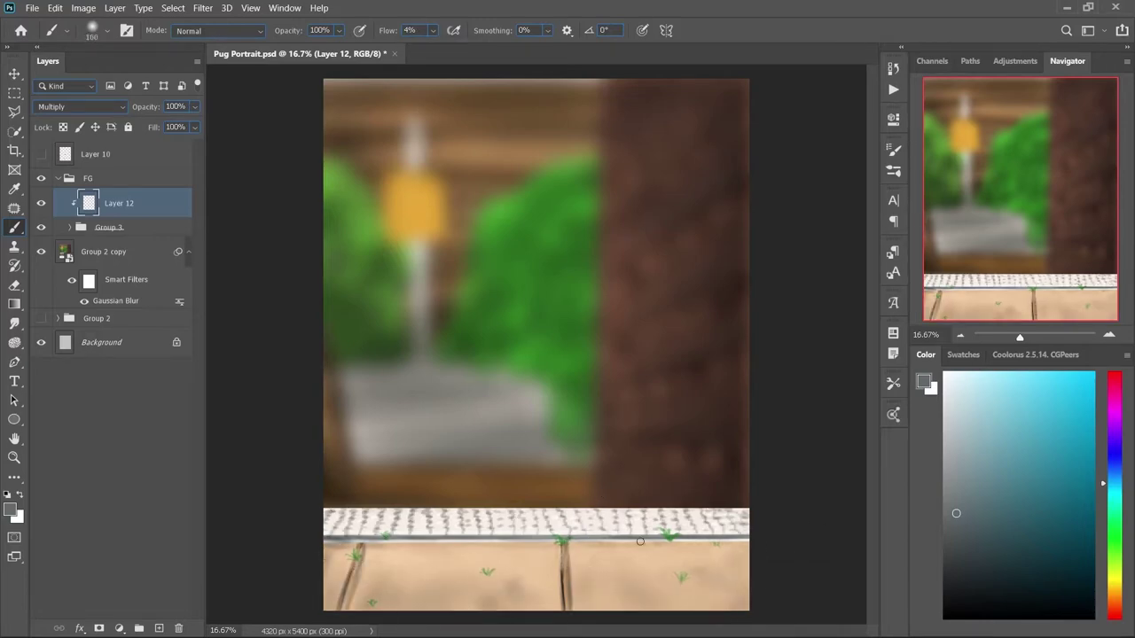
Step: Show Layer 10 and paint the dark gaps and the curved fold between the pug's legs
key("e")
left_click(58, 178)
left_click(40, 153)
left_click(96, 153)
key("b")
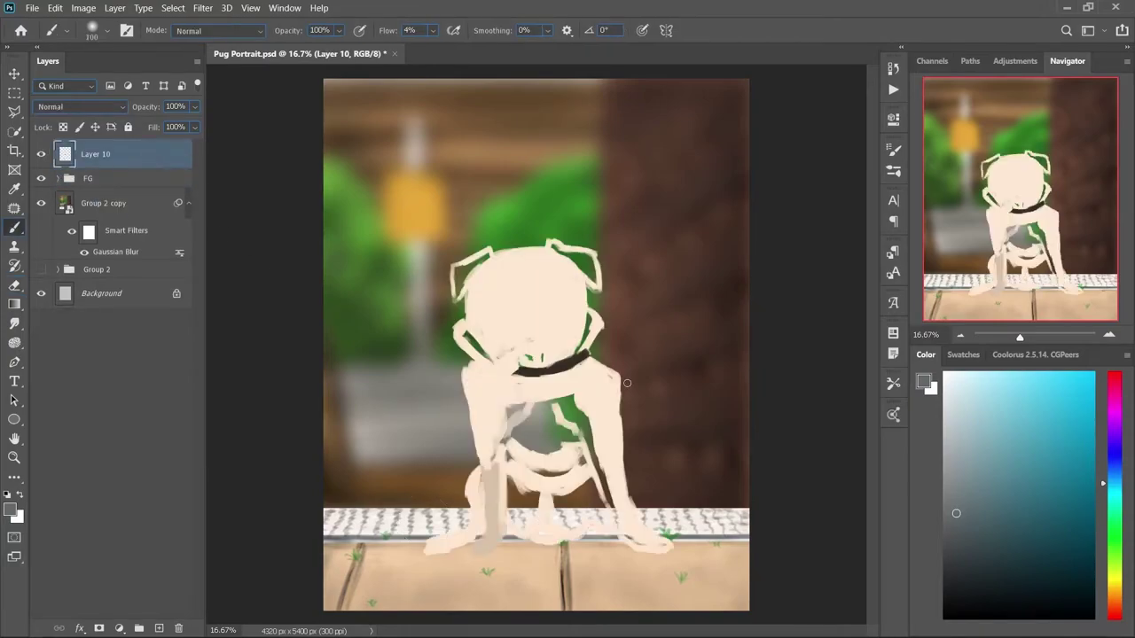
left_click(495, 512, "alt")
key("bracketleft")
mouse_move(509, 478)
left_mouse_down()
mouse_move(589, 500)
mouse_move(536, 474)
left_mouse_up()
Step: Fill the pug's chest, belly and head with cream sampled from its head, using a larger brush
left_click(532, 293, "alt")
key("bracketright")
key("bracketright")
key("bracketright")
key("bracketright")
key("bracketright")
key("bracketright")
key("bracketright")
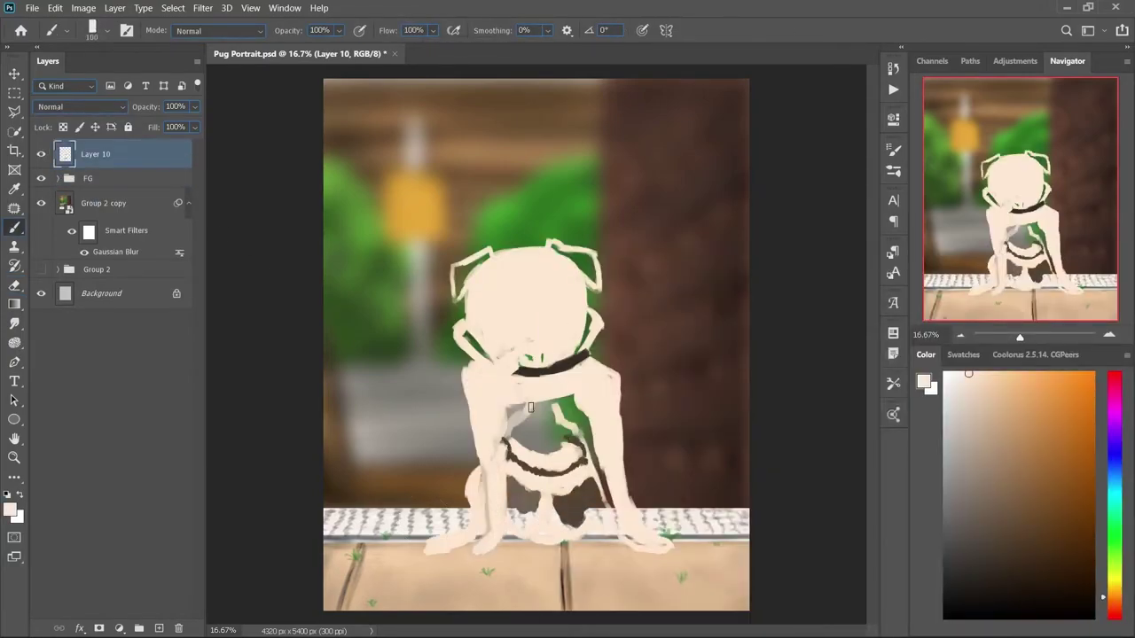
left_click_drag(501, 403, 532, 457)
key("bracketright")
mouse_move(591, 512)
left_mouse_down()
mouse_move(562, 401)
mouse_move(477, 391)
mouse_move(538, 441)
mouse_move(589, 413)
left_mouse_up()
mouse_move(530, 357)
left_mouse_down()
mouse_move(469, 266)
mouse_move(456, 288)
mouse_move(470, 284)
left_mouse_up()
Step: Fill both ears with the collar's dark colour and complete the cheeks and head contour in cream
left_click(545, 368, "alt")
key("bracketleft")
key("bracketleft")
key("bracketleft")
mouse_move(554, 243)
left_mouse_down()
mouse_move(594, 266)
mouse_move(594, 288)
left_mouse_up()
left_click(532, 301, "alt")
key("bracketright")
key("bracketright")
key("bracketright")
key("bracketright")
left_click_drag(587, 350, 556, 275)
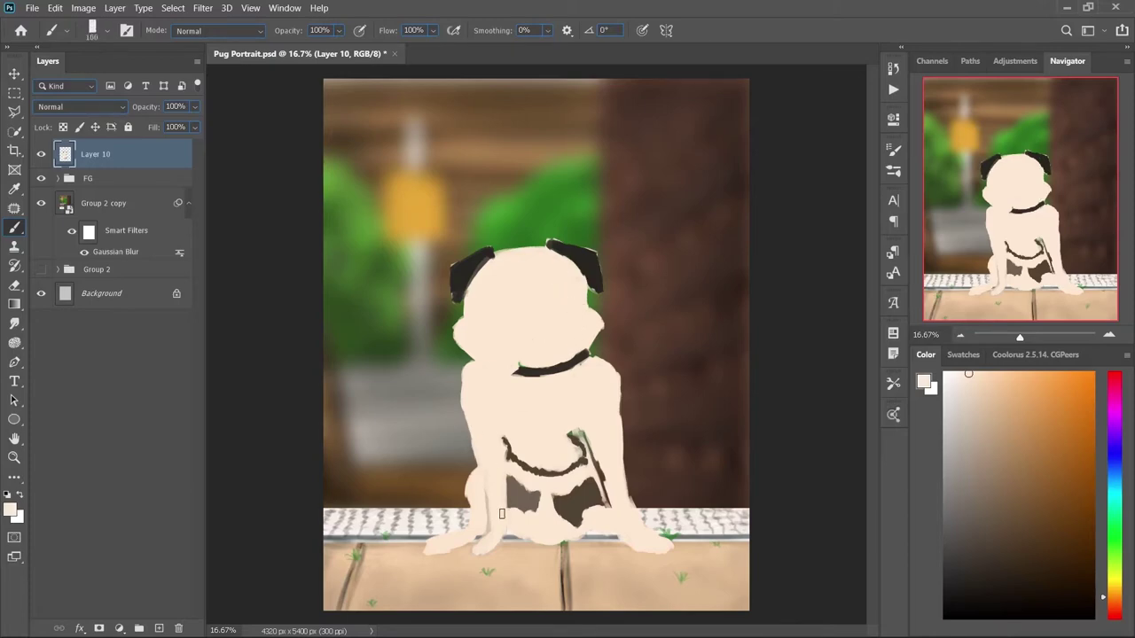
Step: Nudge the selected head slightly, deselect it, then hide the FG group and clean up the pug's legs
key("v")
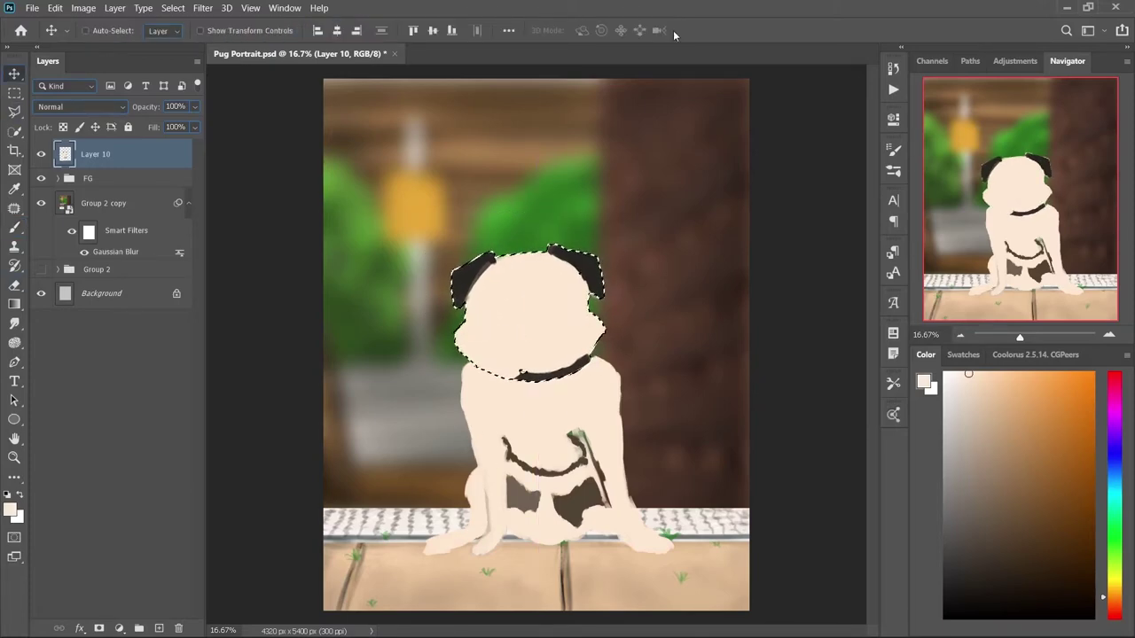
key("ctrl+d")
key("b")
left_click(41, 178)
left_click_drag(580, 430, 650, 549)
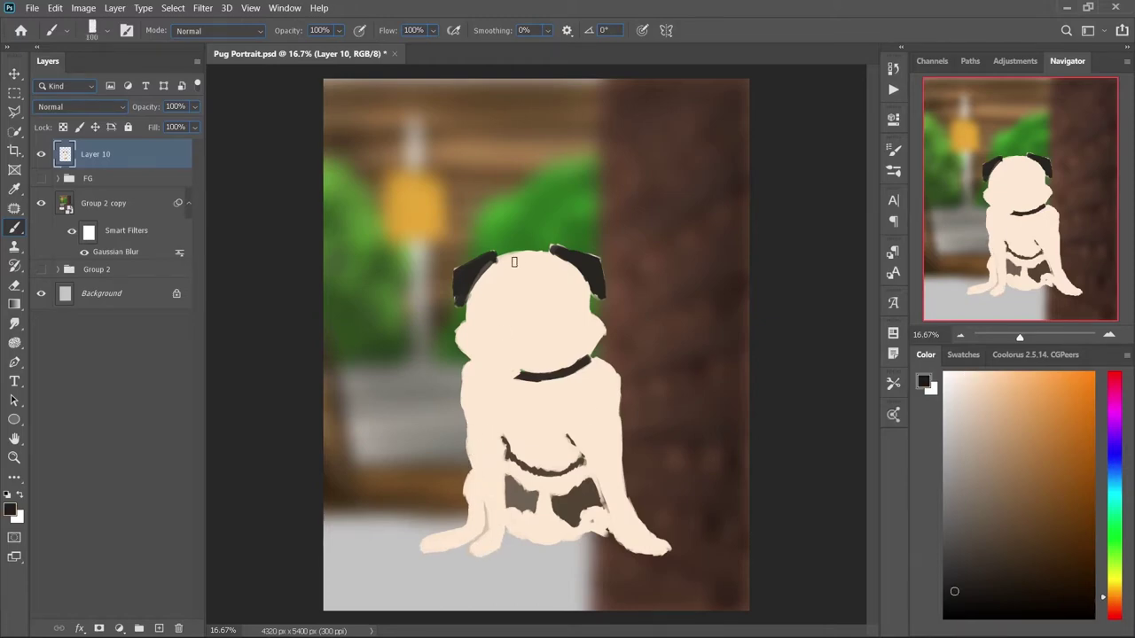
Step: Sketch the forehead wrinkles, both eyes and the muzzle's arched contour with thin dark strokes
key("bracketleft")
key("bracketleft")
mouse_move(514, 262)
left_mouse_down()
mouse_move(497, 280)
mouse_move(572, 298)
left_mouse_up()
left_click_drag(510, 259, 502, 296)
mouse_move(536, 254)
left_mouse_down()
mouse_move(542, 289)
mouse_move(487, 347)
left_mouse_up()
left_click_drag(489, 310, 530, 289)
left_click_drag(532, 289, 574, 325)
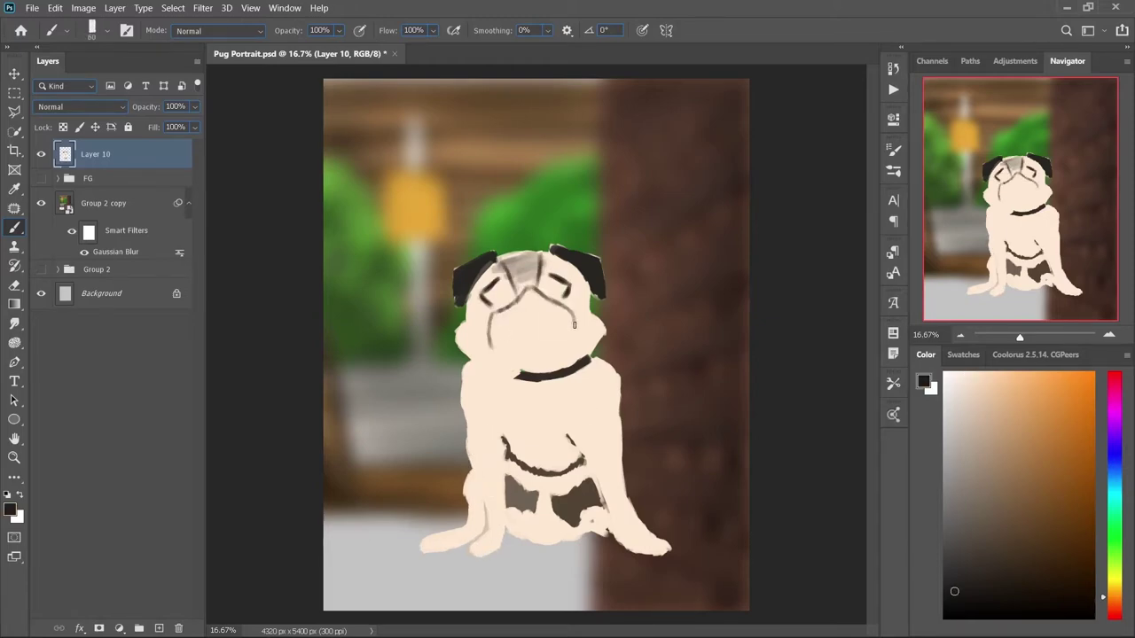
Step: Thicken the muzzle outline, fill the mouth black, and add dark shading to the muzzle sides, eyes and forehead
left_click_drag(493, 312, 532, 291)
mouse_move(531, 290)
left_mouse_down()
mouse_move(572, 314)
mouse_move(514, 351)
left_mouse_up()
left_click_drag(532, 321, 560, 350)
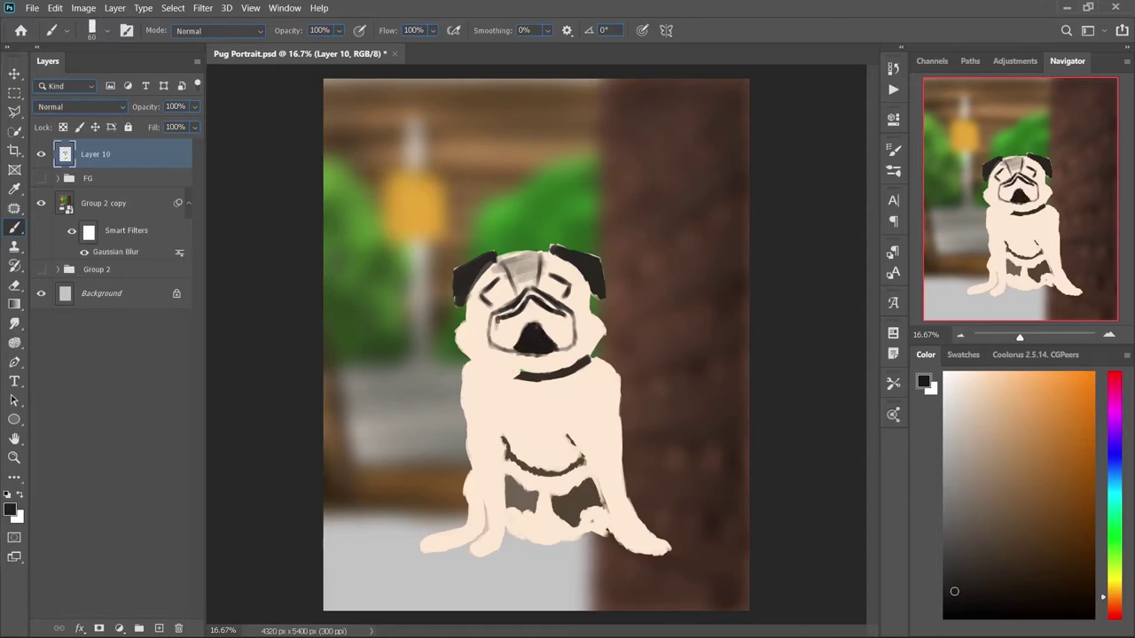
key("bracketleft")
key("bracketleft")
left_click_drag(542, 309, 567, 344)
left_click_drag(521, 316, 498, 344)
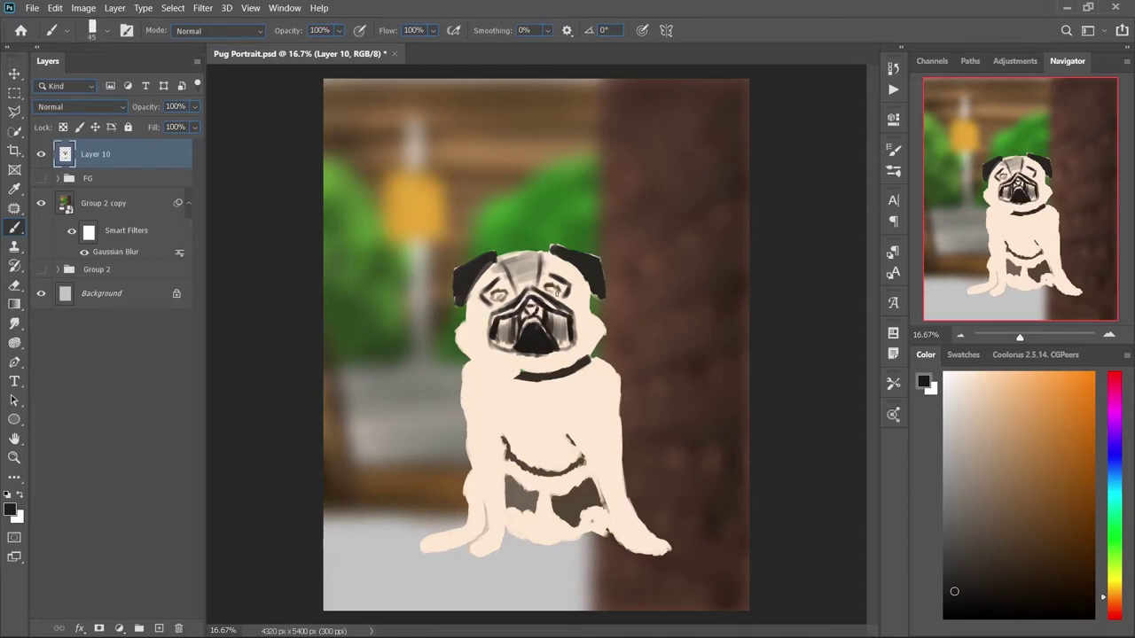
left_click_drag(516, 252, 505, 294)
left_click_drag(532, 253, 537, 289)
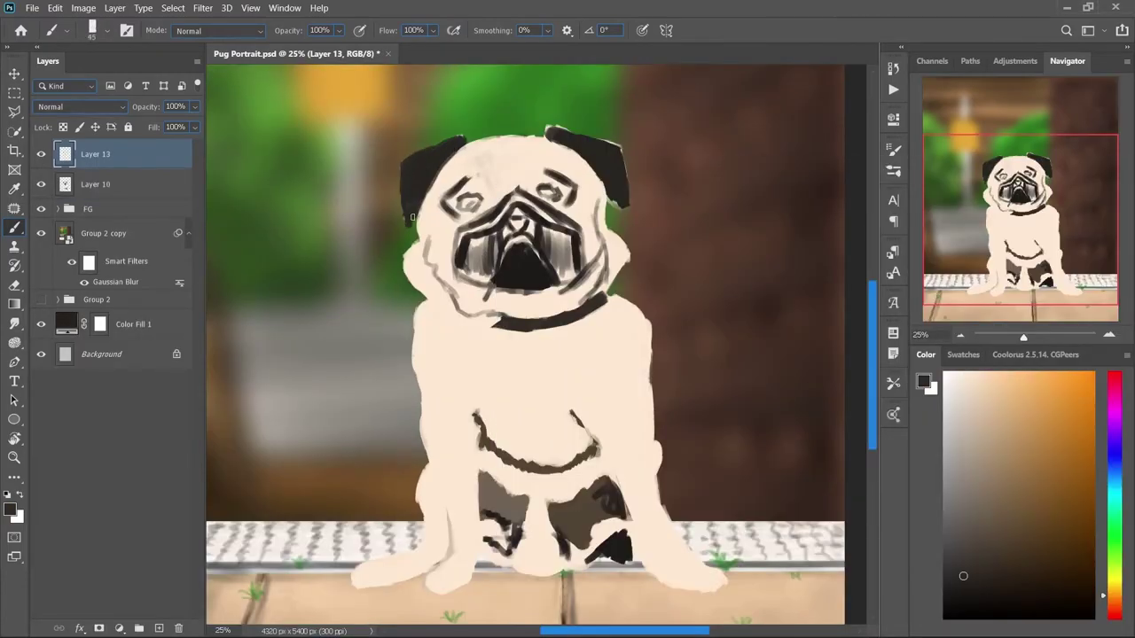
Step: Shade both ears on Layer 13 with sampled grey-brown and tan strokes along their edges
left_click(428, 165, "alt")
left_click(442, 156, "alt")
mouse_move(461, 139)
left_mouse_down()
mouse_move(432, 177)
mouse_move(551, 130)
left_mouse_up()
left_click(462, 147, "alt")
left_click(550, 130, "alt")
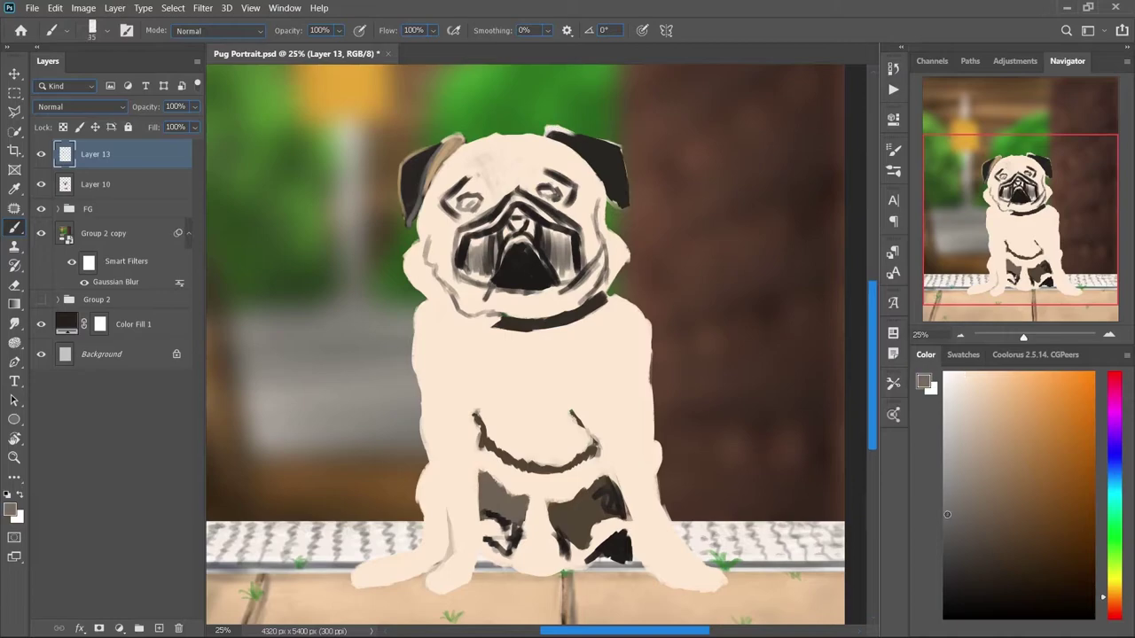
key("bracketleft")
key("bracketleft")
key("bracketleft")
left_click(612, 190, "alt")
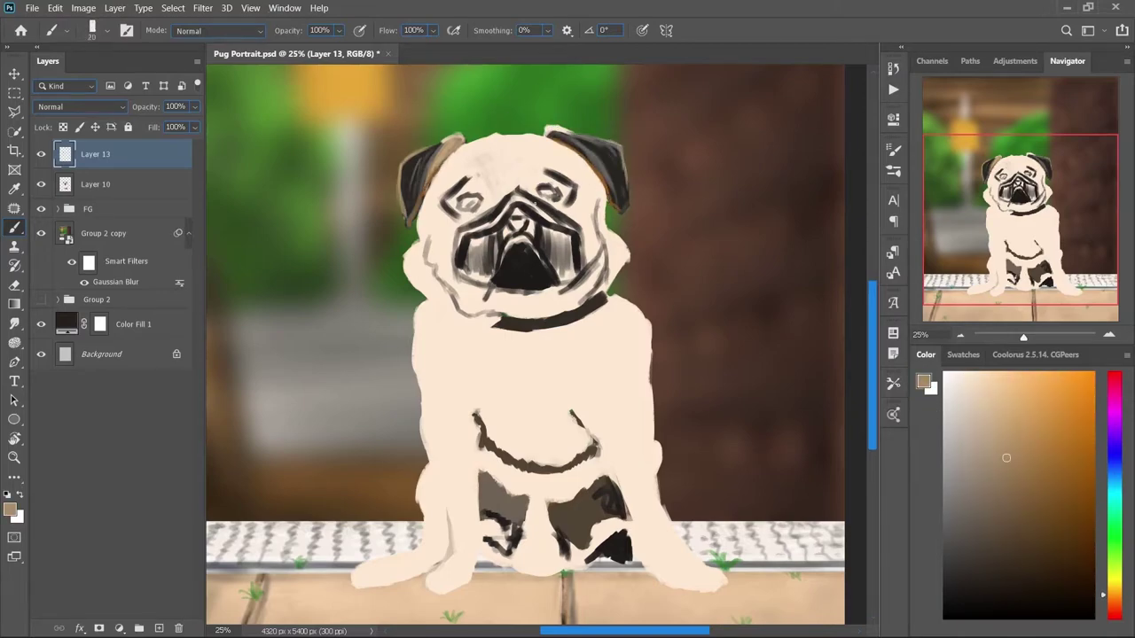
Step: Trace the cheeks, jaw and upper edge of the muzzle with tan strokes
key("bracketright")
key("bracketright")
key("bracketright")
key("bracketright")
left_click(576, 178, "alt")
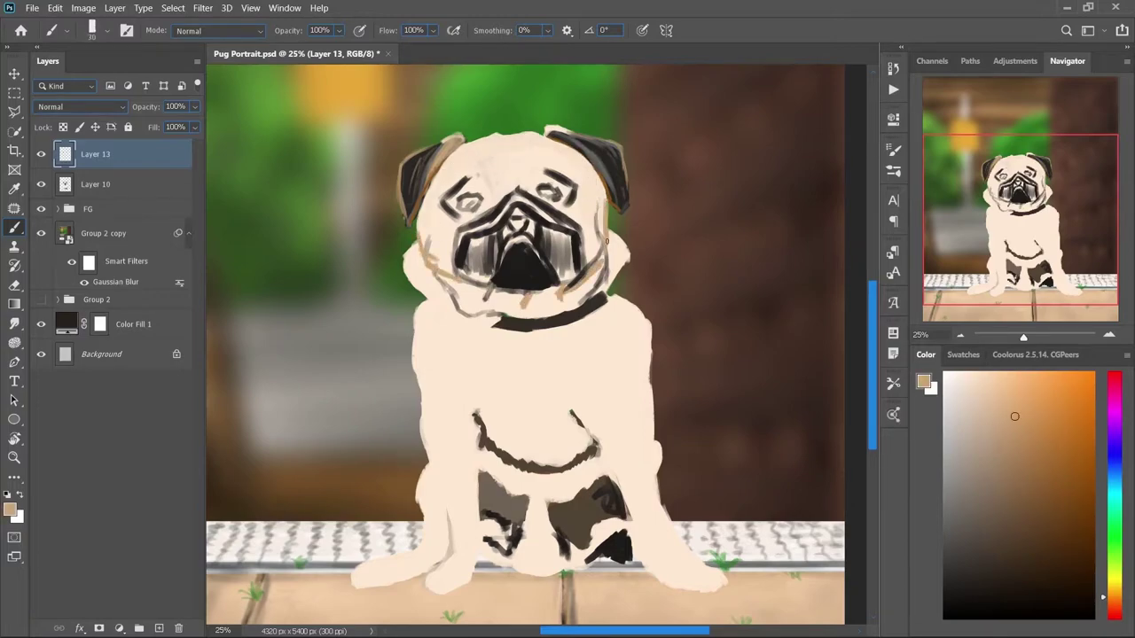
mouse_move(557, 193)
left_mouse_down()
mouse_move(470, 222)
mouse_move(485, 286)
left_mouse_up()
Step: Paint the muzzle's darker side patch in black and retouch the chin with light cream
left_click(501, 261, "alt")
key("bracketright")
key("bracketright")
key("bracketright")
key("bracketright")
key("bracketright")
key("bracketright")
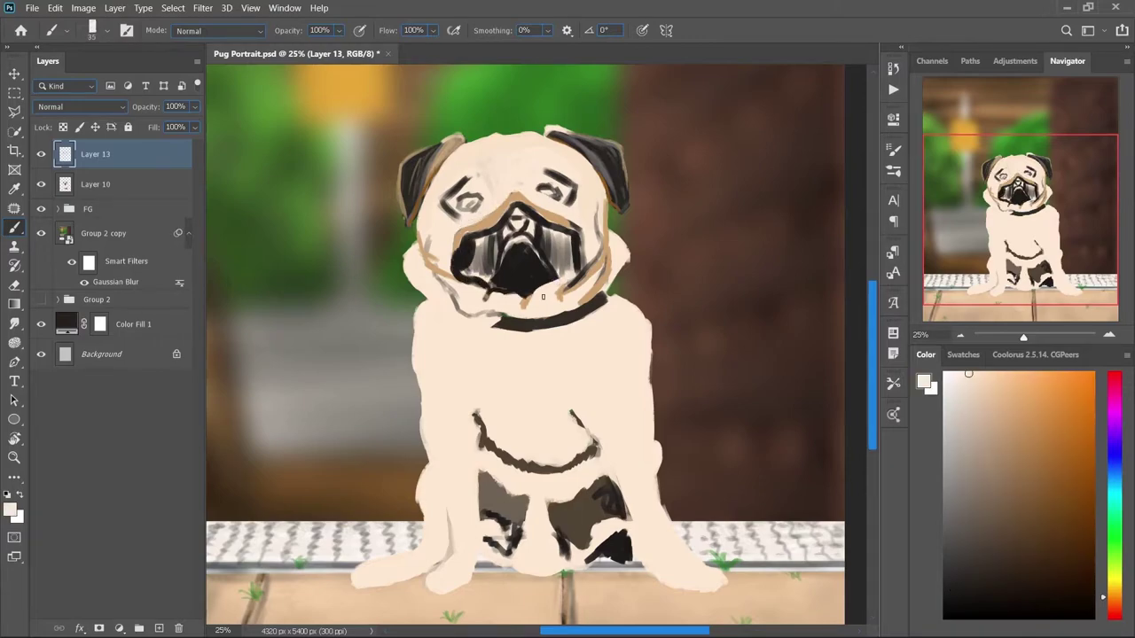
Step: Lasso the pug's facial features and transform them on both Layer 10 and Layer 13 to widen the muzzle
key("l")
mouse_move(448, 217)
left_mouse_down()
mouse_move(496, 310)
mouse_move(598, 186)
mouse_move(623, 174)
left_mouse_up()
left_click(41, 153)
left_click(95, 183)
key("ctrl+t")
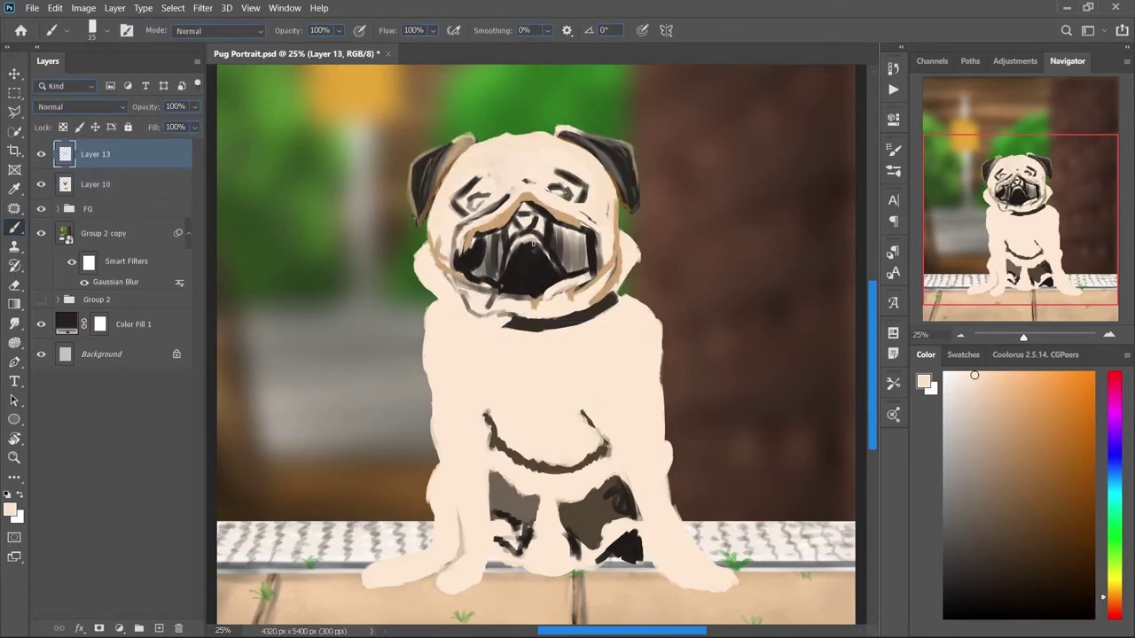
key("ctrl+t")
mouse_move(533, 242)
left_mouse_down()
mouse_move(497, 232)
mouse_move(574, 232)
mouse_move(594, 270)
left_mouse_up()
key("Return")
Step: Fill both sides of the muzzle with black and dark grey tones sampled from the face
key("b")
key("d")
key("bracketright")
key("bracketright")
key("bracketright")
key("bracketright")
key("bracketright")
left_click(590, 222, "alt")
left_click(532, 248, "alt")
left_click_drag(585, 226, 554, 266)
left_click(549, 205, "alt")
left_click(531, 266, "alt")
left_click_drag(585, 227, 585, 266)
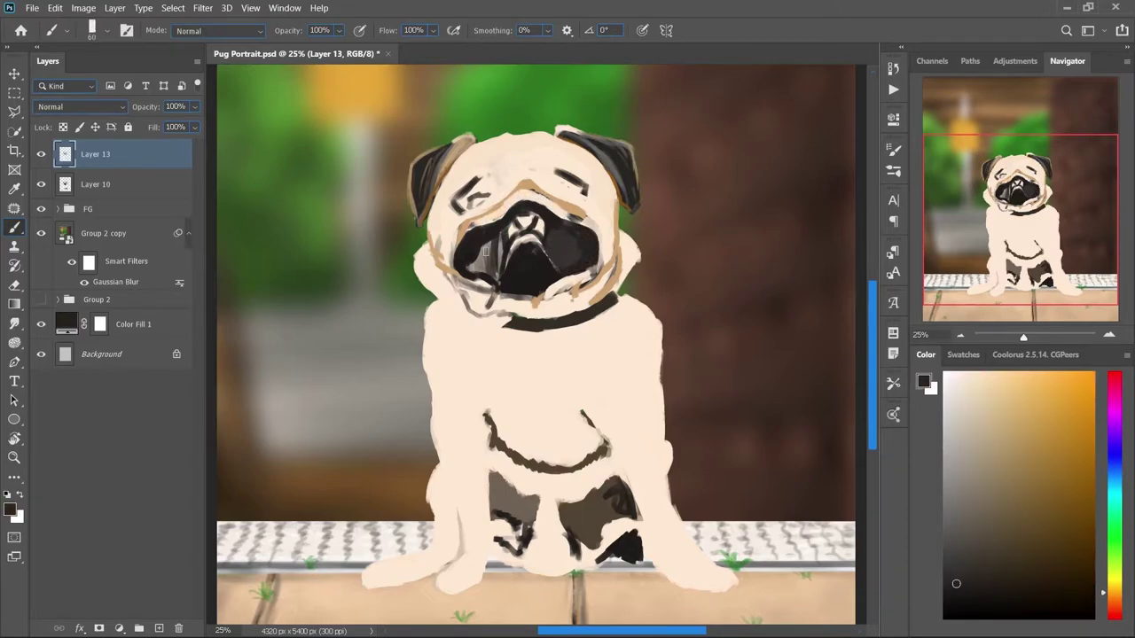
left_click_drag(498, 266, 475, 270)
Step: Add tan folds beside the eyes and above the muzzle, and fill both eye sockets with dark grey
left_click(532, 200, "alt")
left_click_drag(466, 213, 596, 232)
key("bracketleft")
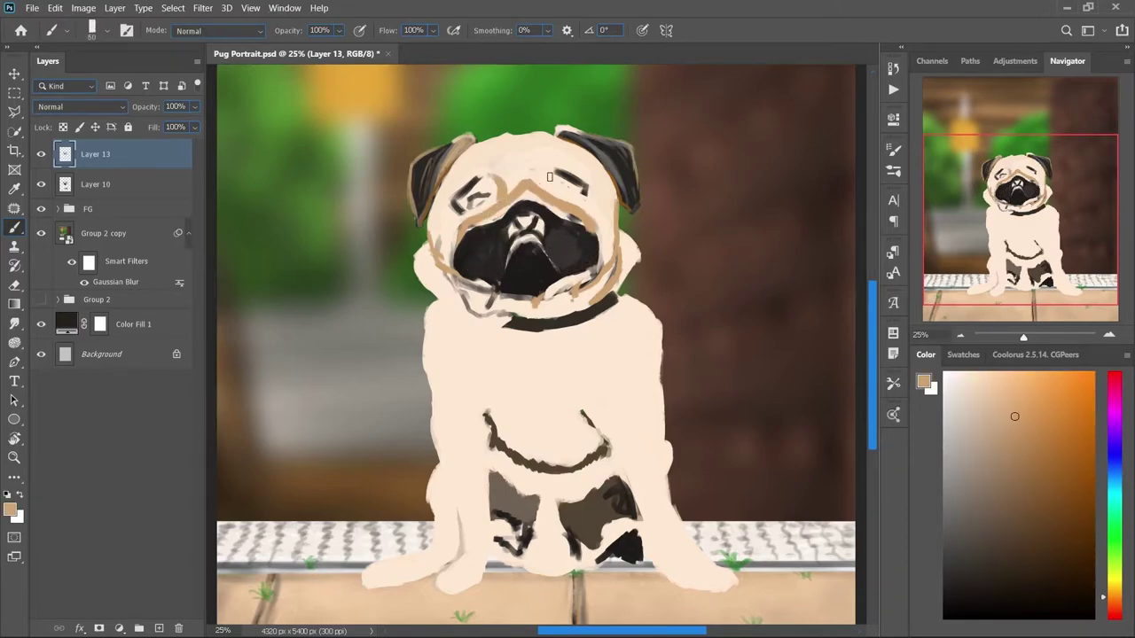
left_click(503, 228, "alt")
mouse_move(470, 181)
left_mouse_down()
mouse_move(492, 202)
mouse_move(487, 182)
left_mouse_up()
mouse_move(556, 176)
left_mouse_down()
mouse_move(585, 204)
mouse_move(572, 186)
left_mouse_up()
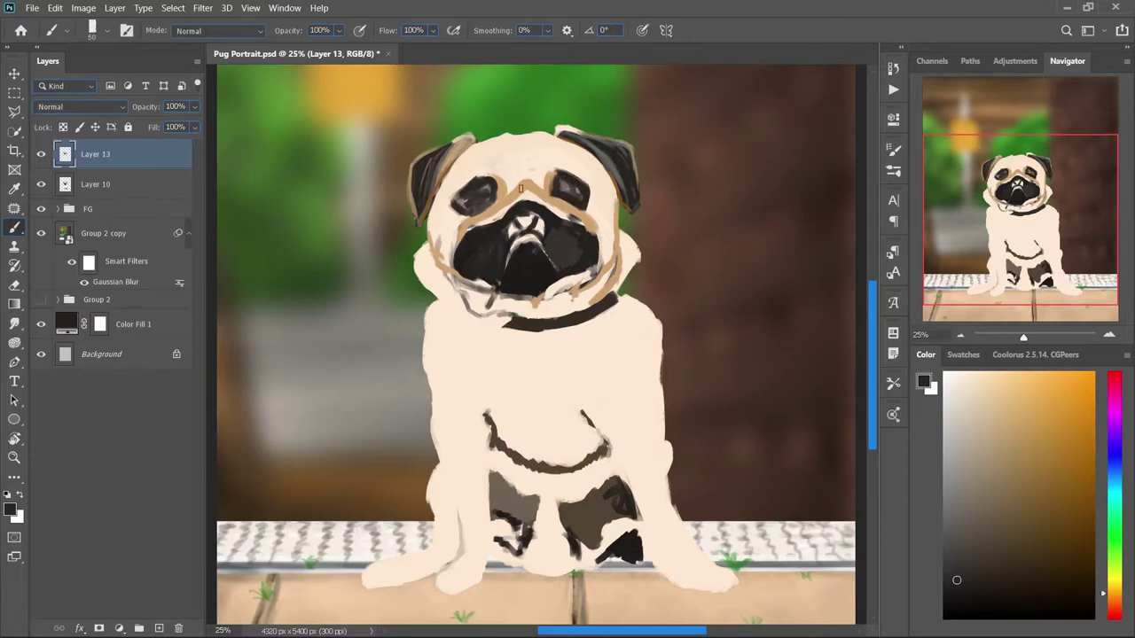
Step: Switch to a textured brush preset and paint the forehead wrinkles, the nose area and the dark mouth line
left_click(512, 302, "alt")
right_click(535, 273)
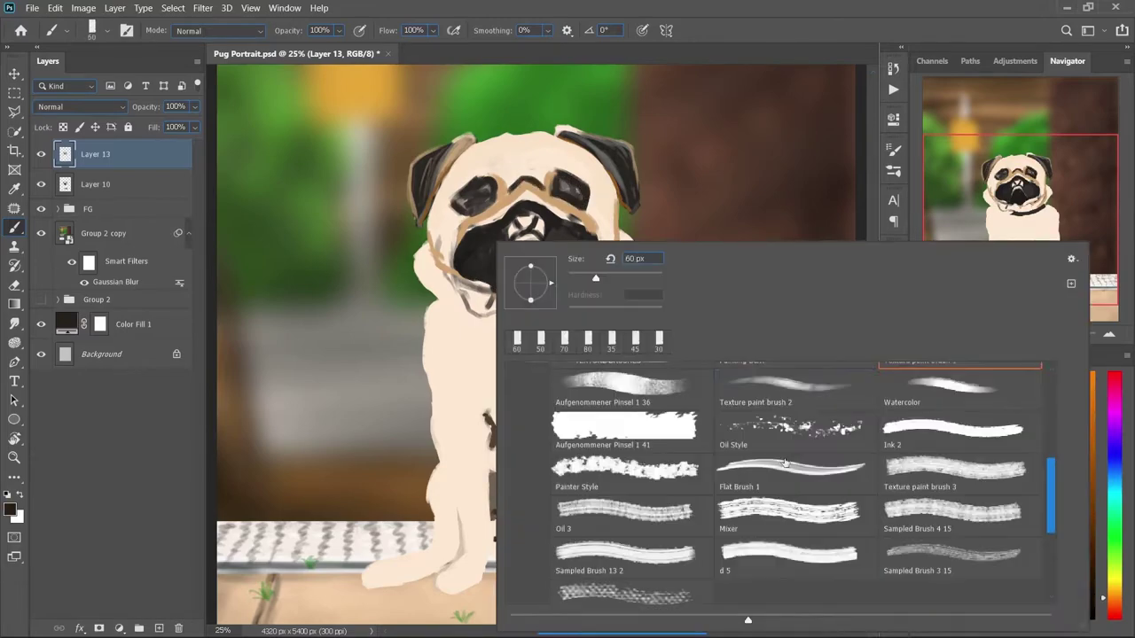
double_click(621, 405)
mouse_move(503, 203)
left_mouse_down()
mouse_move(556, 193)
mouse_move(603, 246)
left_mouse_up()
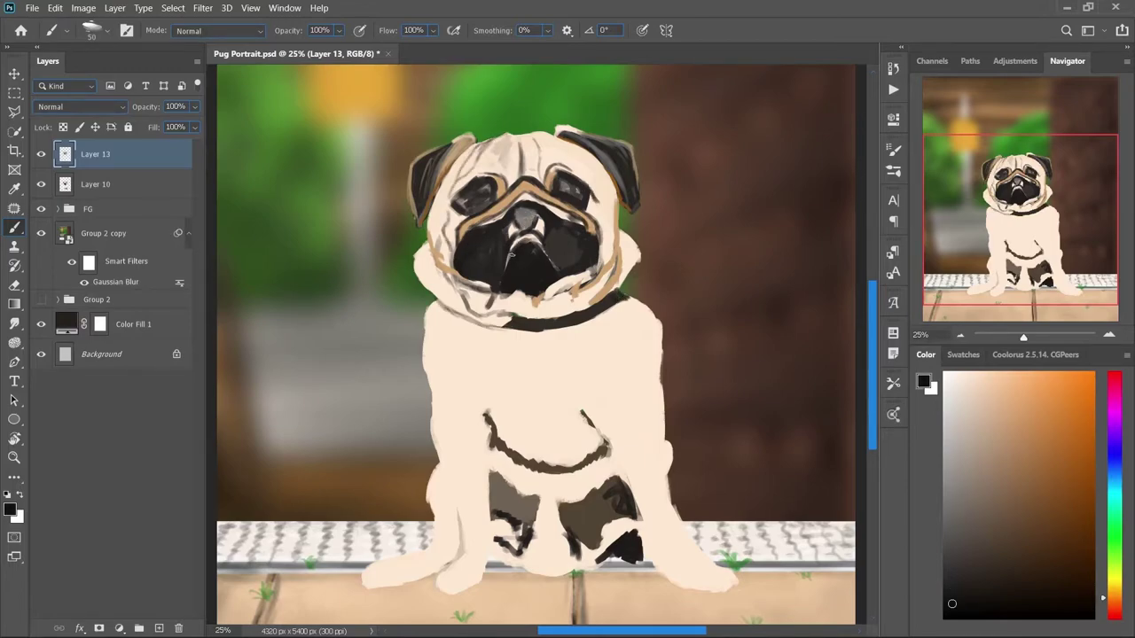
key("bracketleft")
mouse_move(511, 254)
left_mouse_down()
mouse_move(510, 271)
mouse_move(545, 252)
left_mouse_up()
Step: Brush grey highlights over the nose bridge and both sides of the muzzle
left_click(540, 244, "alt")
key("bracketright")
key("bracketright")
key("bracketright")
mouse_move(505, 217)
left_mouse_down()
mouse_move(512, 257)
mouse_move(559, 229)
left_mouse_up()
mouse_move(478, 226)
left_mouse_down()
mouse_move(505, 247)
mouse_move(571, 253)
left_mouse_up()
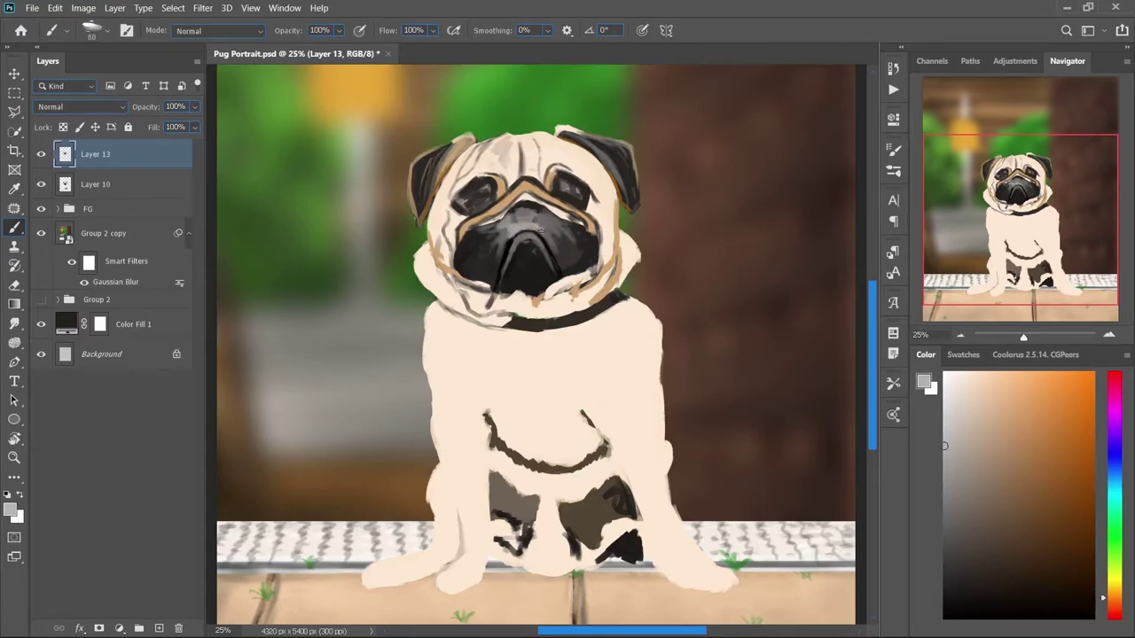
Step: Define the nose and nostrils with small black strokes
key("d")
mouse_move(513, 203)
left_mouse_down()
mouse_move(543, 209)
mouse_move(528, 220)
left_mouse_up()
key("bracketleft")
key("bracketleft")
key("bracketleft")
key("bracketleft")
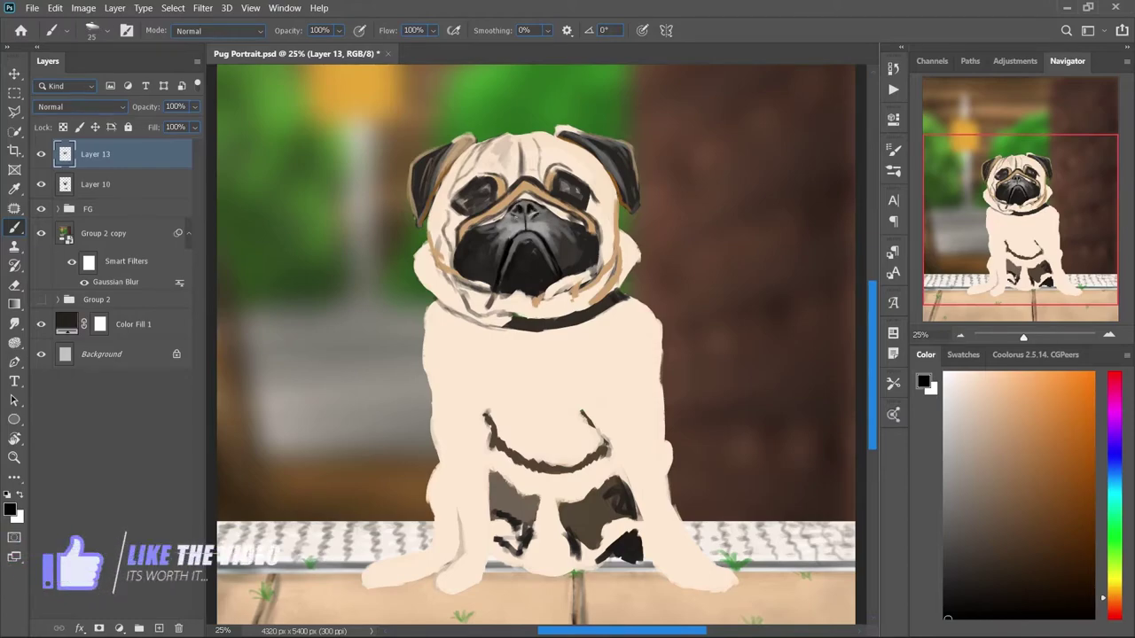
Step: Dot grey whisker spots and fine highlights across both sides of the muzzle
key("bracketright")
key("bracketright")
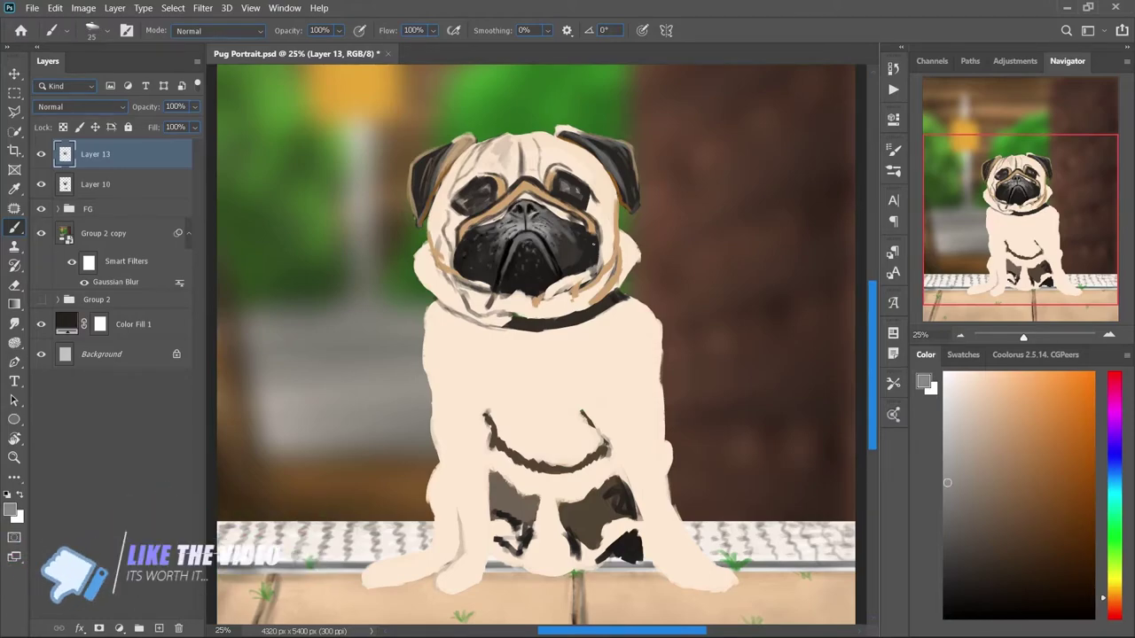
left_click(479, 254, "alt")
left_click(587, 229, "alt")
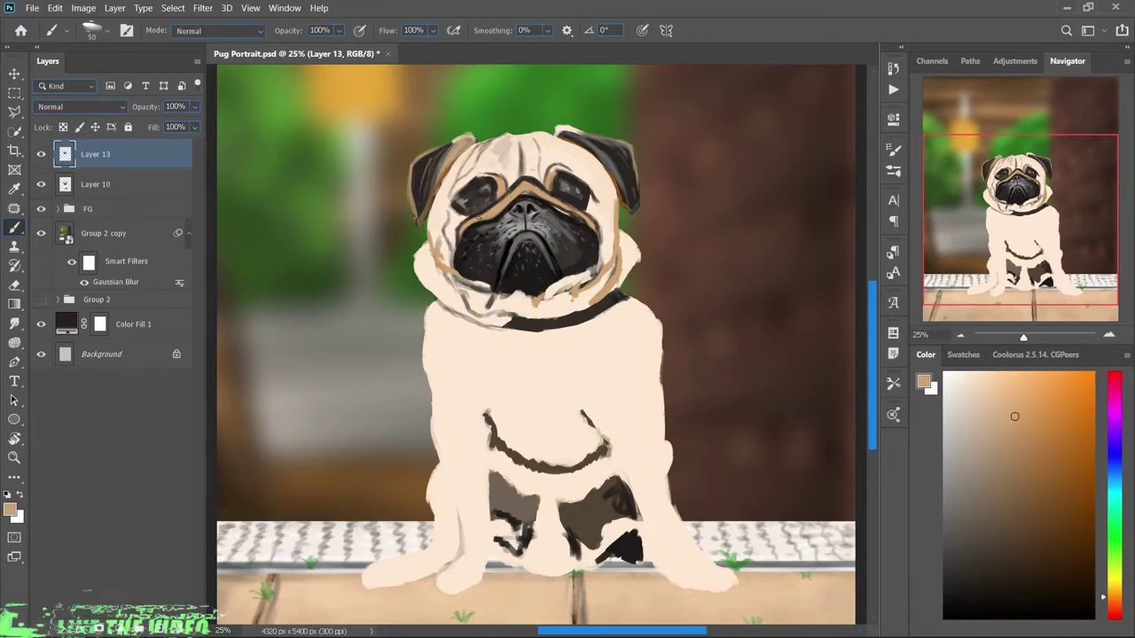
Step: Paint the pug's first eye with a light grey base and dark detail over it
key("bracketright")
left_click(463, 205, "alt")
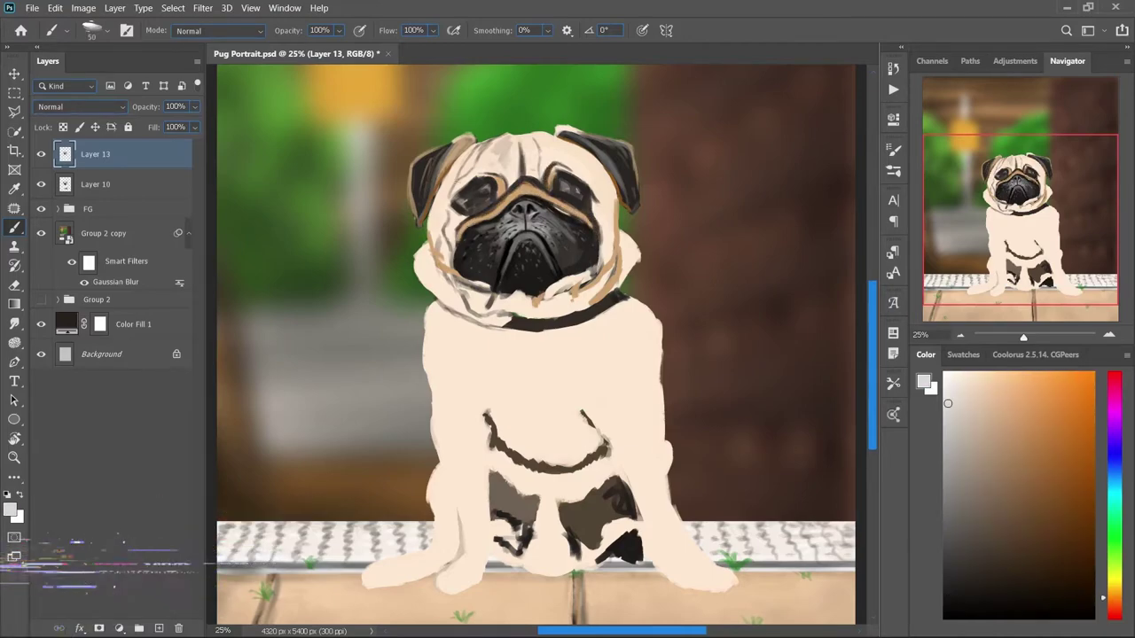
key("bracketright")
key("bracketright")
left_click_drag(463, 206, 489, 200)
left_click(476, 204, "alt")
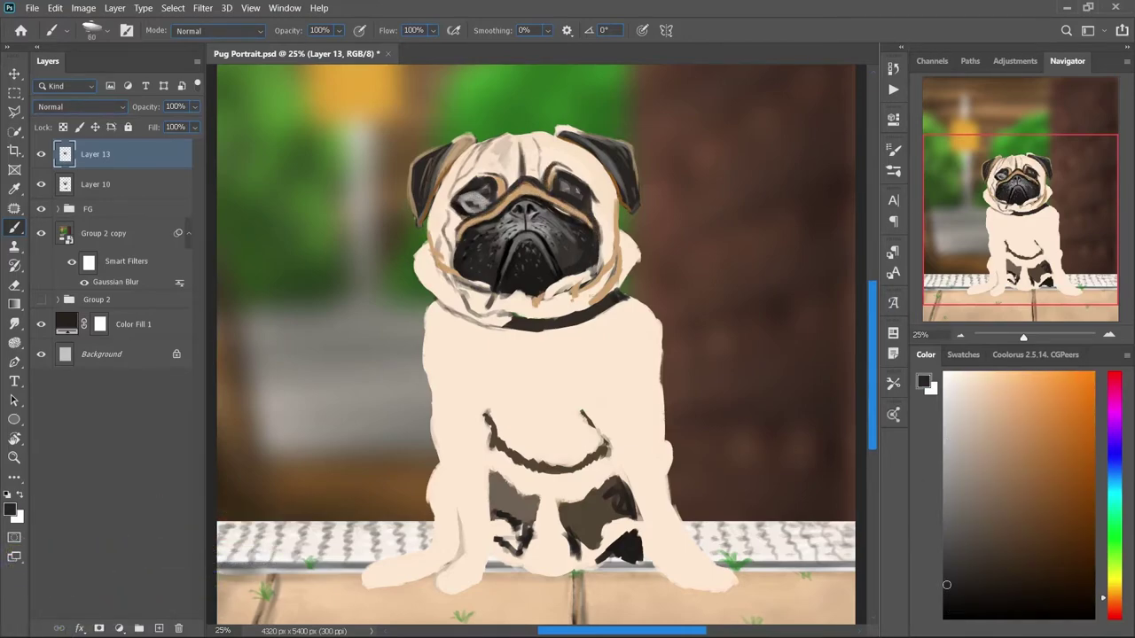
left_click(477, 204, "alt")
key("bracketright")
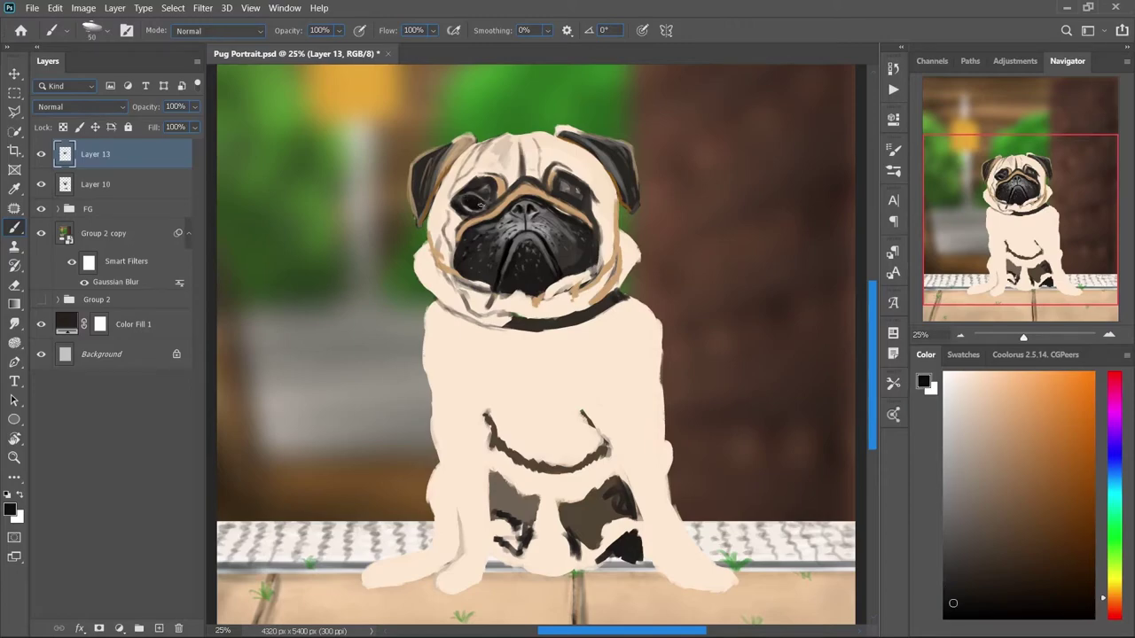
Step: Paint the second eye to match with bright highlights, and recolour the collar dark brown
left_click(565, 195, "alt")
key("bracketright")
key("bracketright")
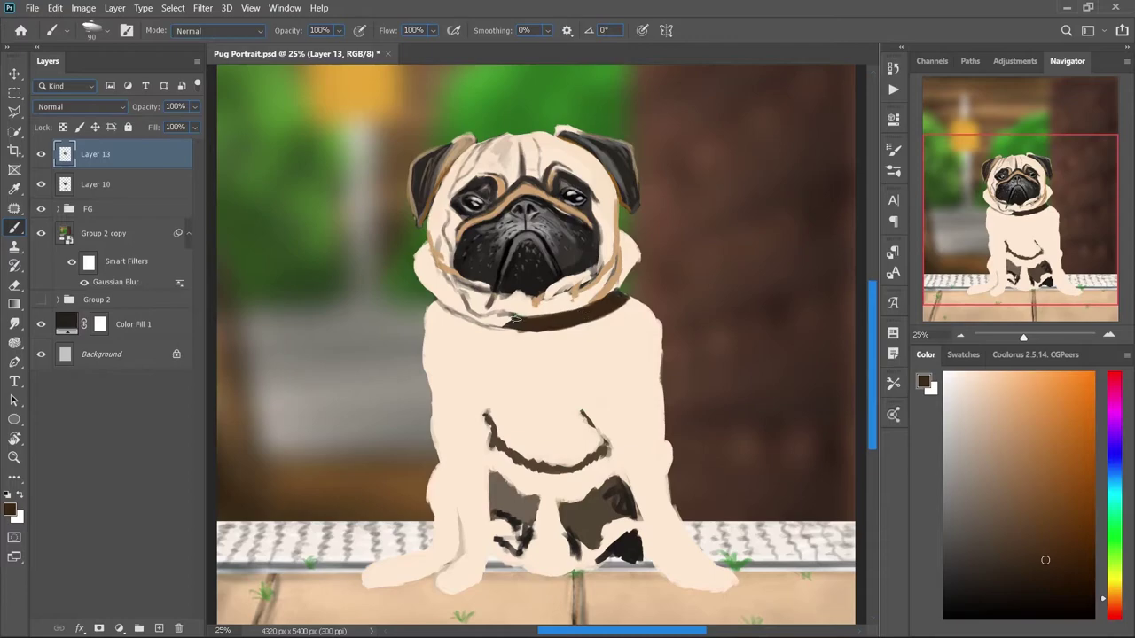
Step: Extend the brown collar around the neck, darken the forehead wrinkles and shade the edge of the cheek
left_click(457, 147, "alt")
key("bracketright")
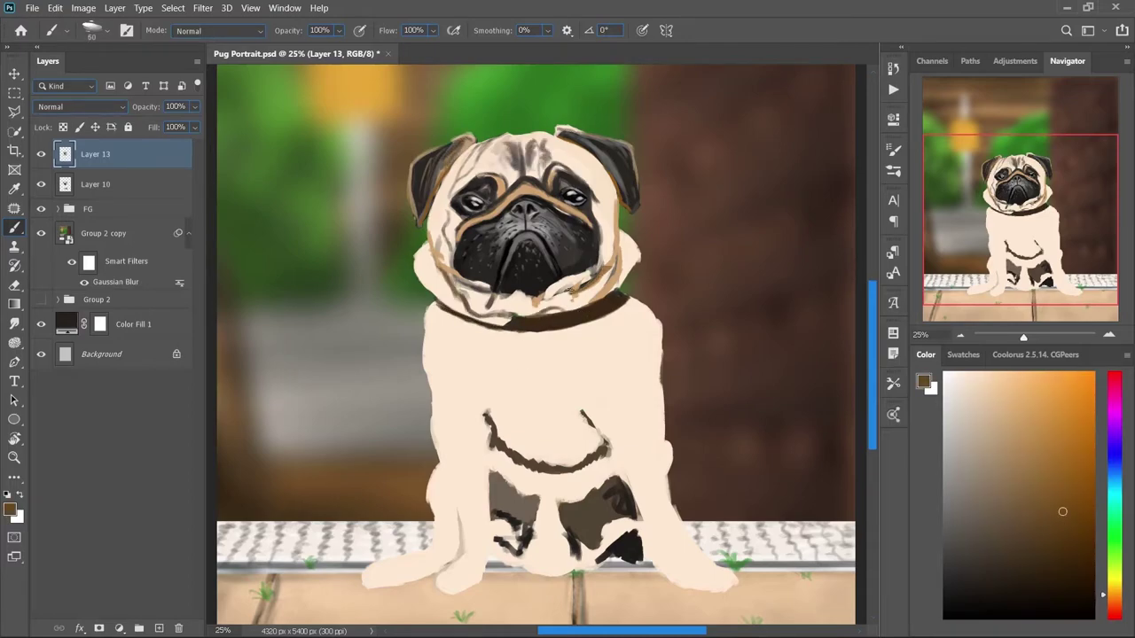
left_click_drag(608, 203, 614, 297)
Step: Pick a light tan colour and paint fur shading down the pug's chest and front leg
left_click(997, 413)
left_click_drag(450, 373, 438, 433)
left_click_drag(477, 397, 475, 519)
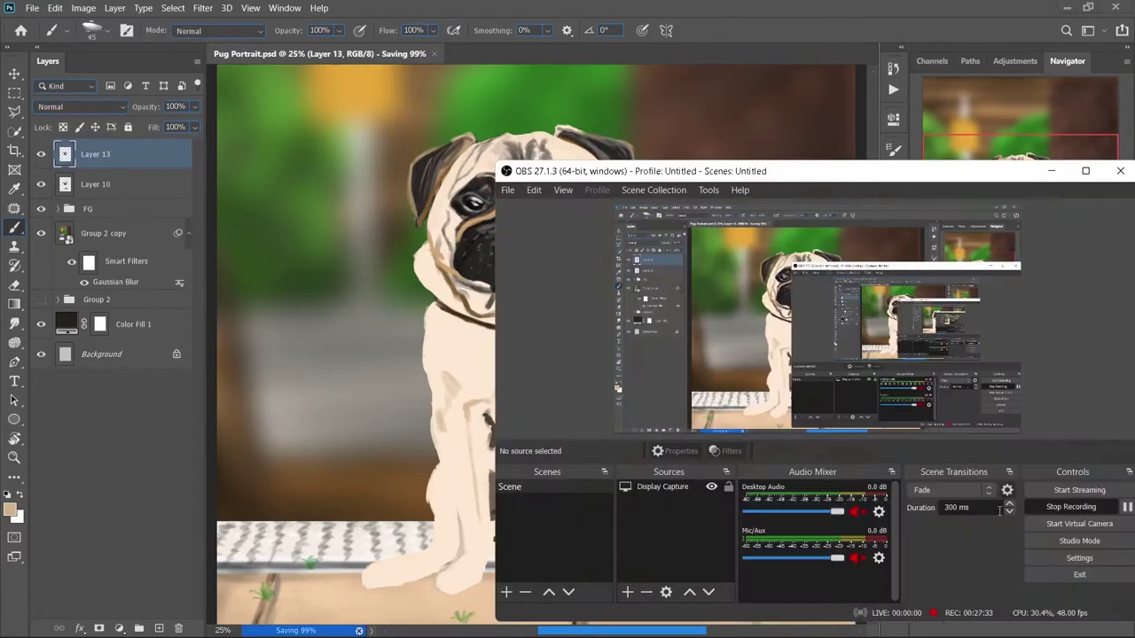
Step: Shade the edge of the chest and shoulder in tan, and roughen the belly curve with dark grey fur strokes
left_click_drag(654, 313, 653, 364)
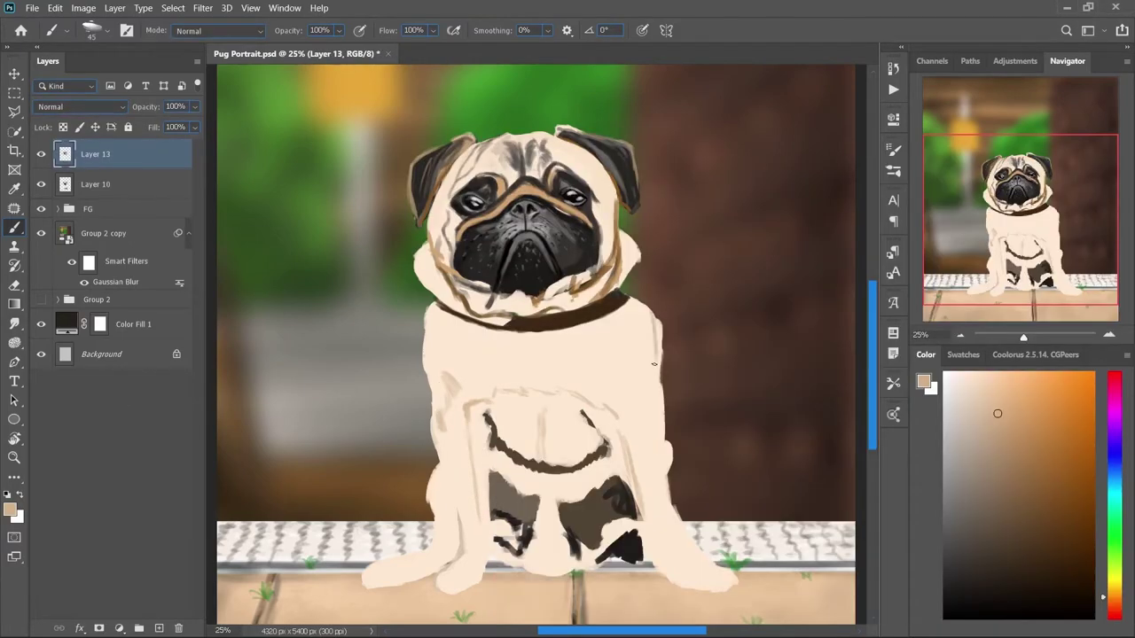
left_click(650, 536, "alt")
mouse_move(489, 412)
left_mouse_down()
mouse_move(504, 448)
mouse_move(607, 432)
left_mouse_up()
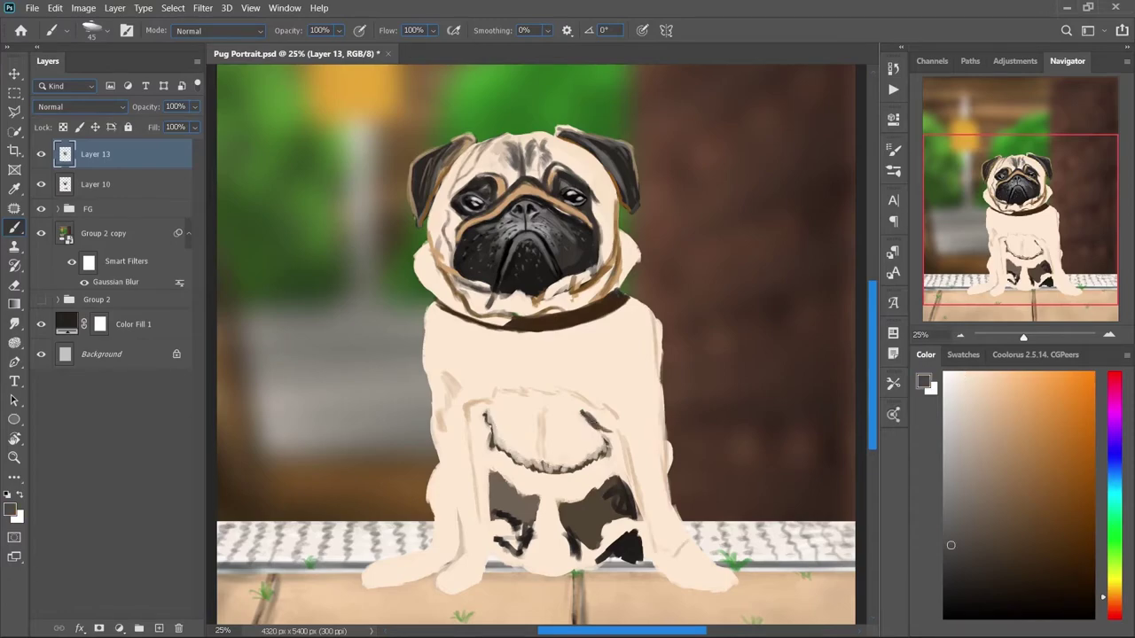
Step: Paint muted brown over the dark patches beneath the belly, blending their black marks into the fill
left_click(1005, 514)
left_click_drag(615, 479, 617, 501)
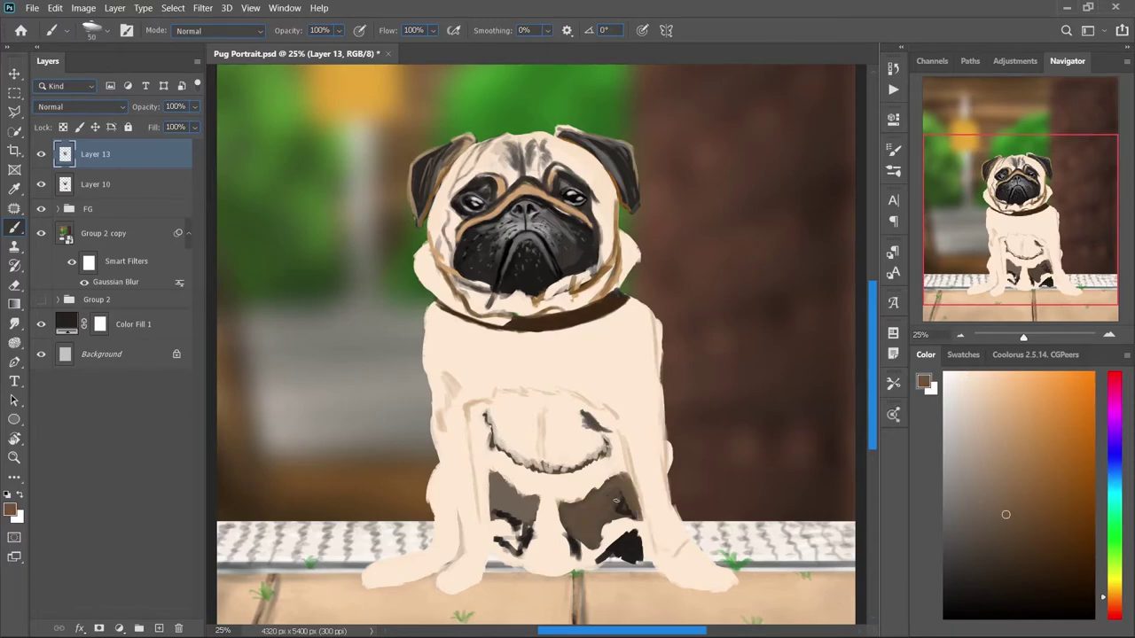
left_click(532, 543, "alt")
mouse_move(543, 508)
left_mouse_down()
mouse_move(549, 423)
mouse_move(518, 465)
mouse_move(537, 474)
left_mouse_up()
Step: Shade the underside and legs with a sampled colour and a larger brush
left_click(518, 443, "alt")
key("bracketright")
key("bracketright")
left_click_drag(611, 447, 651, 478)
mouse_move(461, 434)
left_mouse_down()
mouse_move(440, 483)
mouse_move(353, 329)
left_mouse_up()
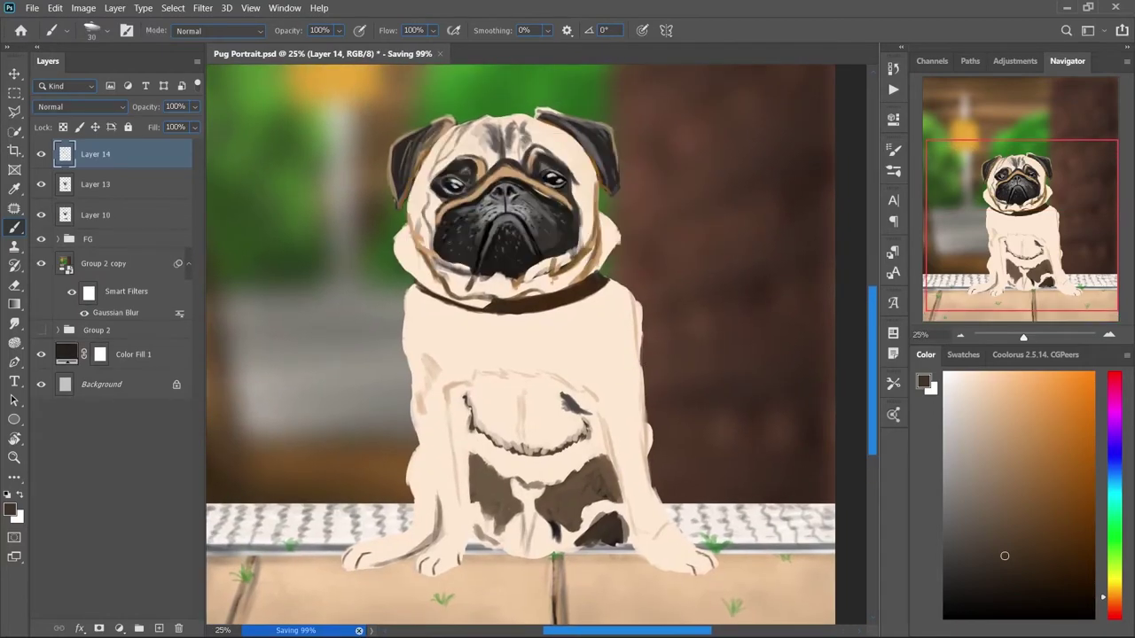
Step: Choose a fur brush, sample a light orange and paint fur texture over the pug's forehead and cheek
right_click(417, 217)
key("Escape")
left_click(543, 132, "alt")
right_click(542, 133)
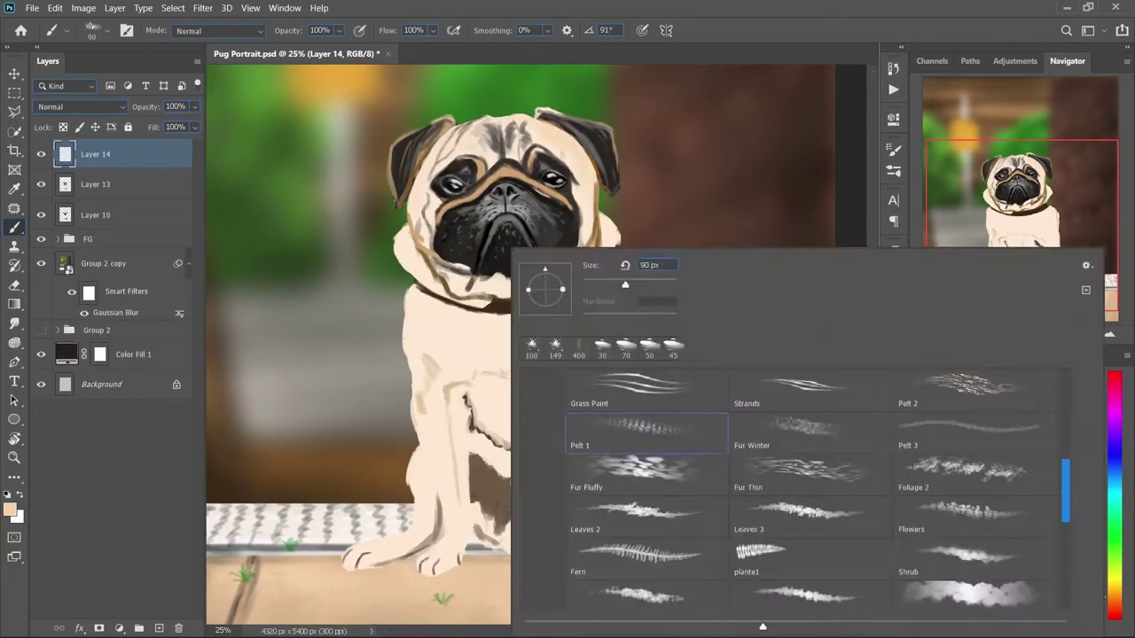
key("Escape")
left_click(544, 135, "alt")
right_click(544, 135)
key("Escape")
left_click_drag(413, 213, 472, 131)
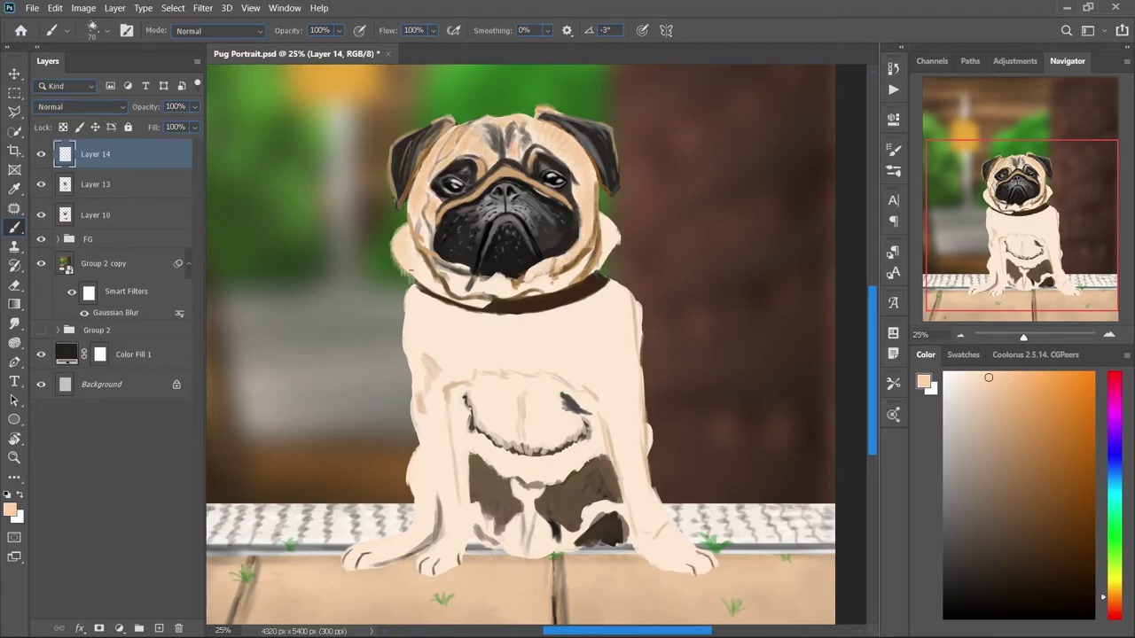
Step: Change to another fur brush, enlarge it and paint light tan fur along the cheek and jaw folds
right_click(539, 249)
double_click(1016, 449)
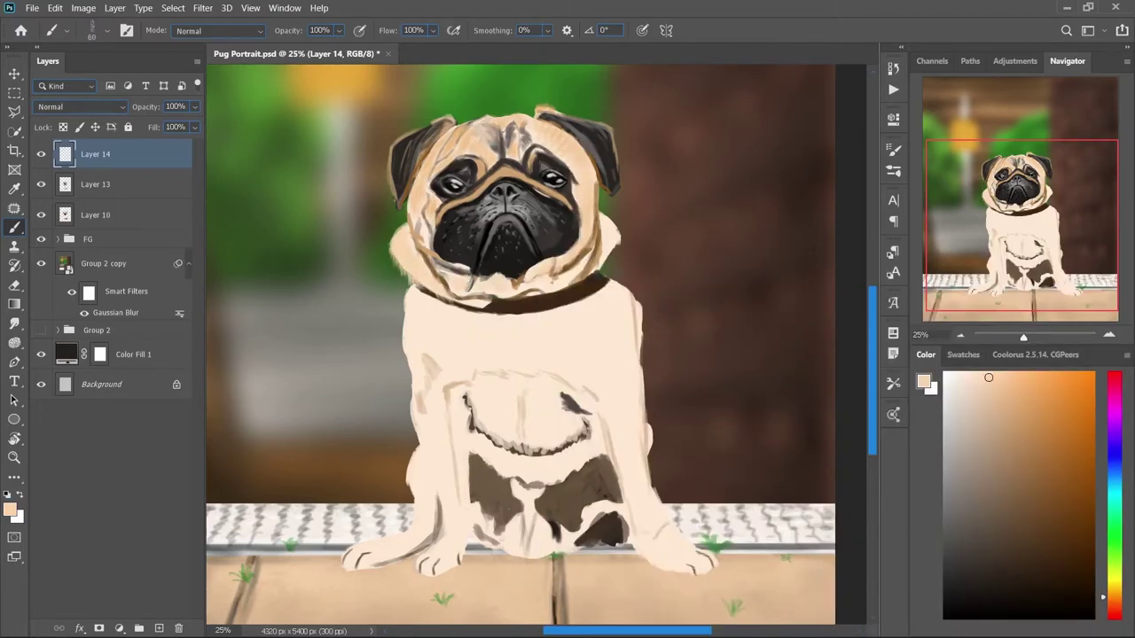
key("bracketright")
key("bracketright")
left_click_drag(599, 232, 560, 282)
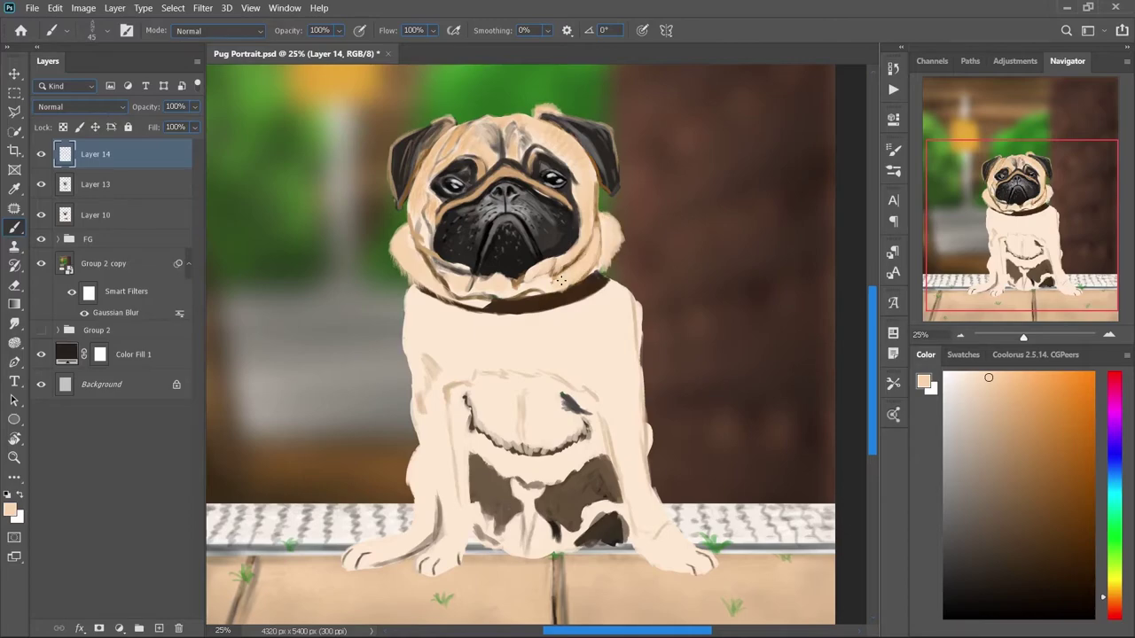
Step: Pick a medium tan and paint fur shading on the chest just below the collar and on the belly
left_click_drag(996, 377, 988, 380)
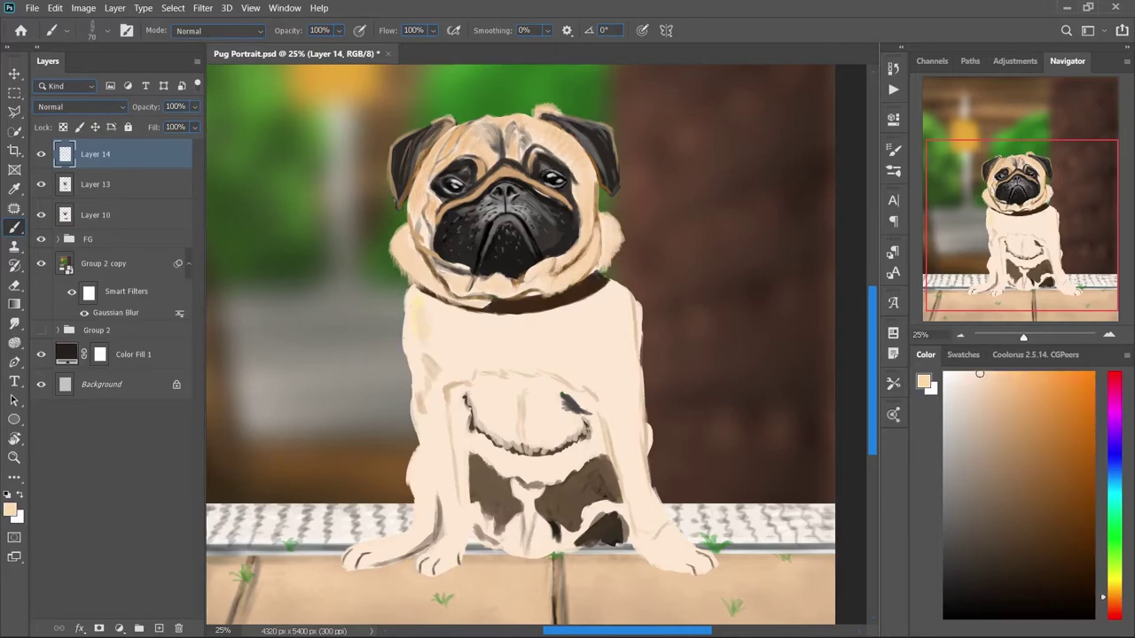
left_click(1007, 413)
key("bracketright")
key("bracketright")
left_click_drag(501, 329, 535, 324)
left_click_drag(541, 403, 521, 431)
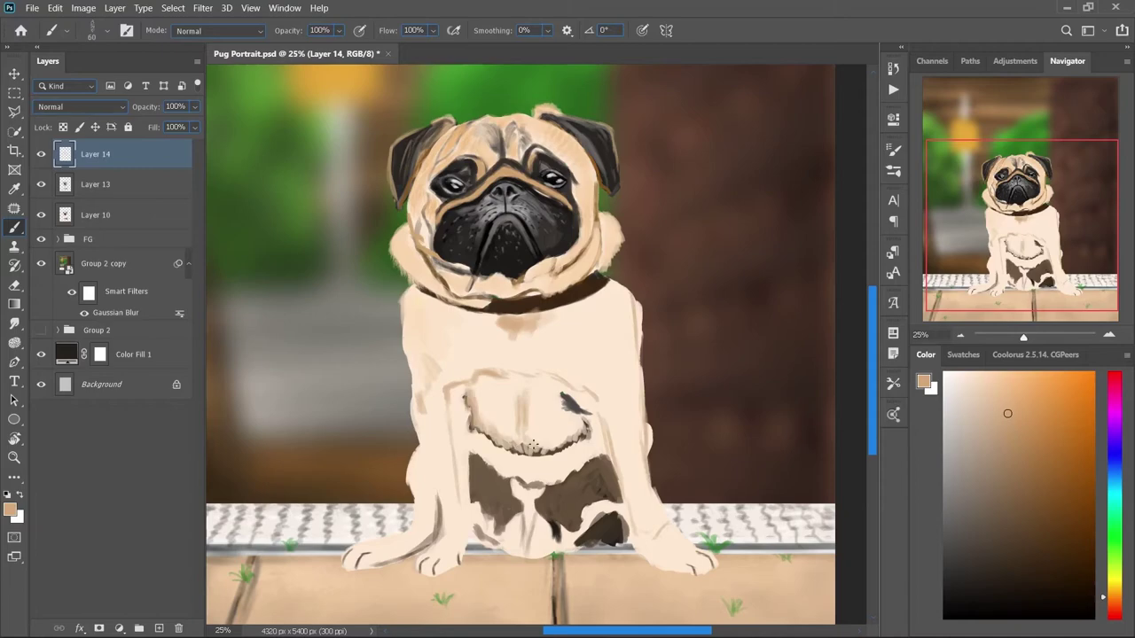
Step: Sample a light orange-tan and paint soft fur shading on the shoulder, legs, belly and lower belly band
left_click(567, 435, "alt")
mouse_move(620, 283)
left_mouse_down()
mouse_move(642, 478)
mouse_move(619, 416)
left_mouse_up()
key("bracketright")
key("bracketright")
left_click_drag(549, 426, 503, 366)
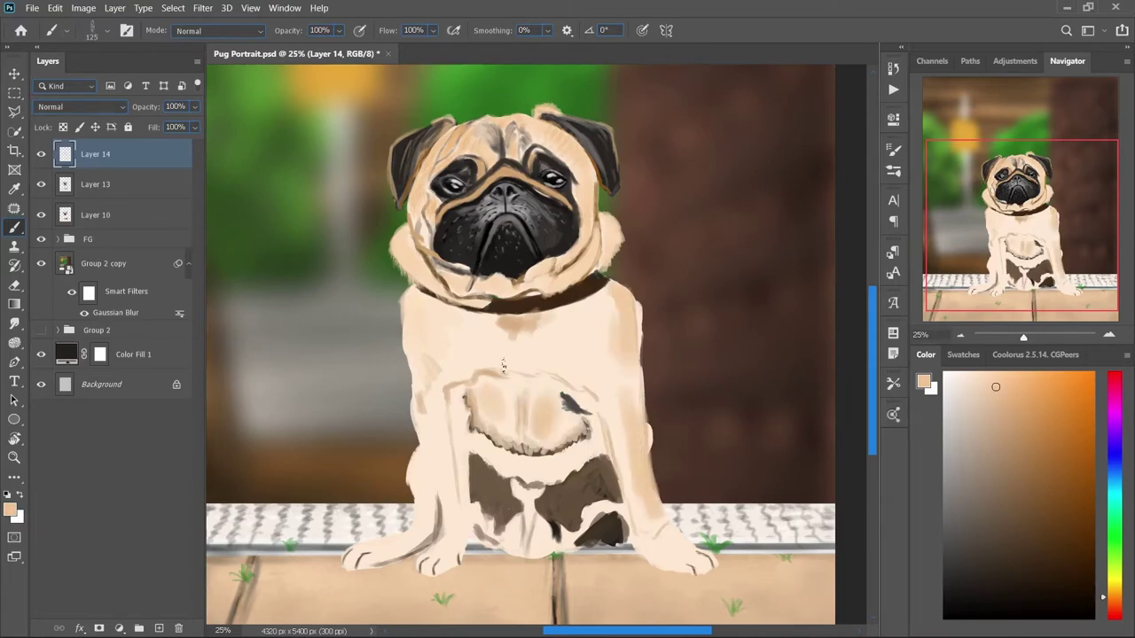
left_click_drag(435, 454, 427, 539)
left_click_drag(585, 434, 514, 456)
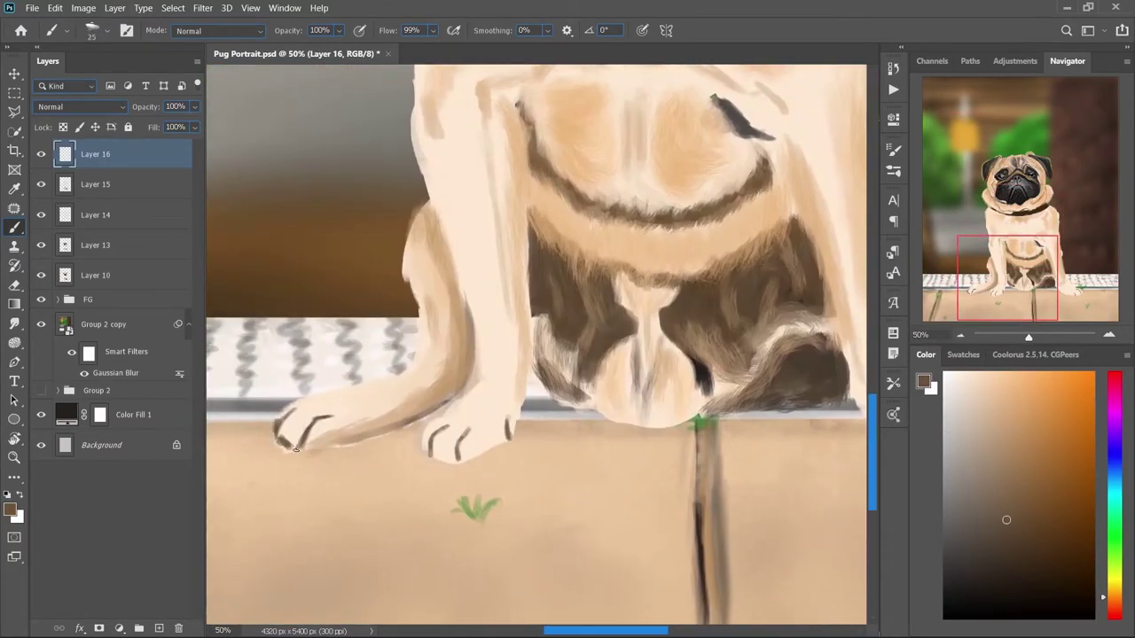
Step: Outline the paws and the underside of the rear leg in dark brown with a progressively smaller brush
left_click_drag(321, 443, 444, 404)
left_click_drag(479, 296, 446, 403)
key("bracketleft")
mouse_move(448, 430)
left_mouse_down()
mouse_move(450, 452)
mouse_move(503, 428)
left_mouse_up()
key("bracketleft")
key("bracketleft")
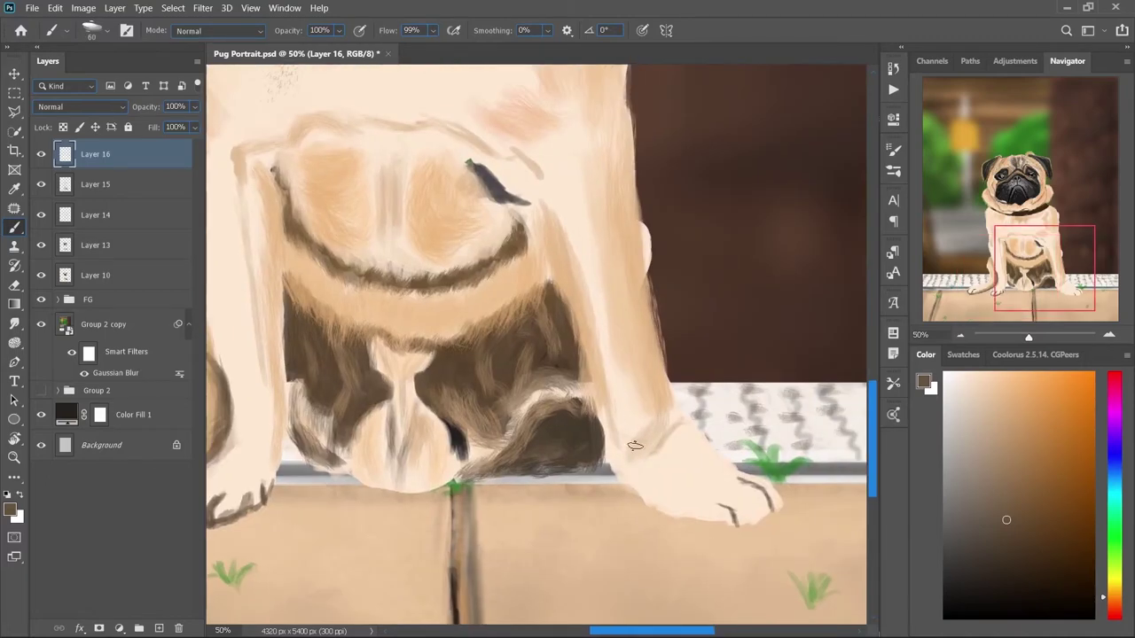
mouse_move(640, 493)
left_mouse_down()
mouse_move(743, 518)
mouse_move(782, 504)
left_mouse_up()
Step: Sample near-black and paint small claws on the toes of the paws with a finer brush
left_click(756, 516, "alt")
key("bracketleft")
left_click_drag(773, 489, 780, 499)
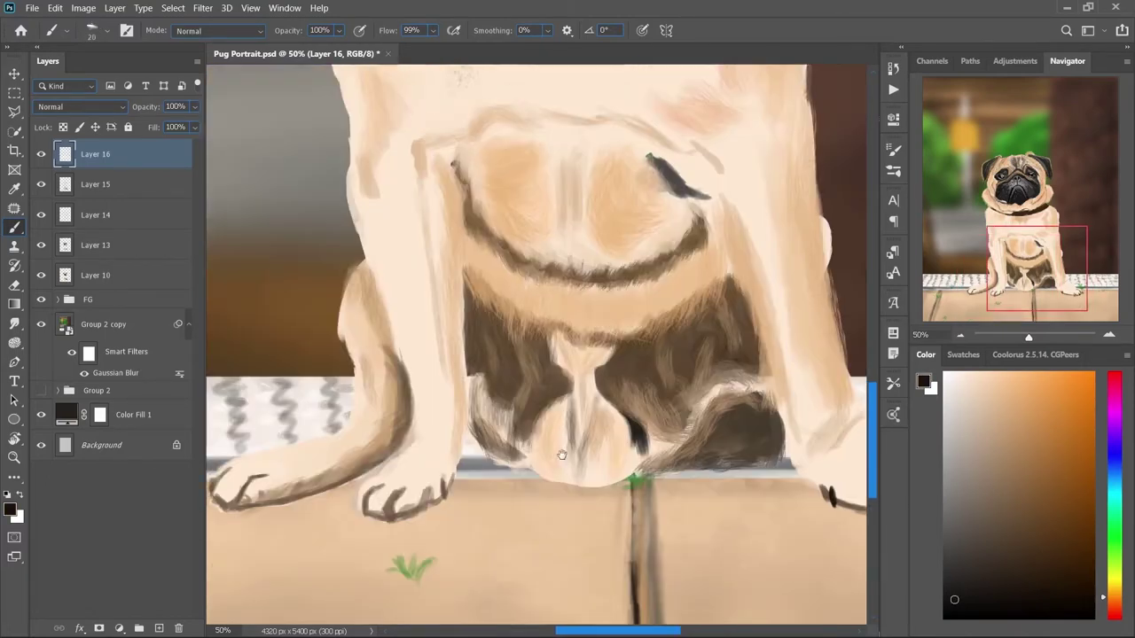
left_click_drag(445, 488, 447, 501)
left_click_drag(417, 496, 419, 516)
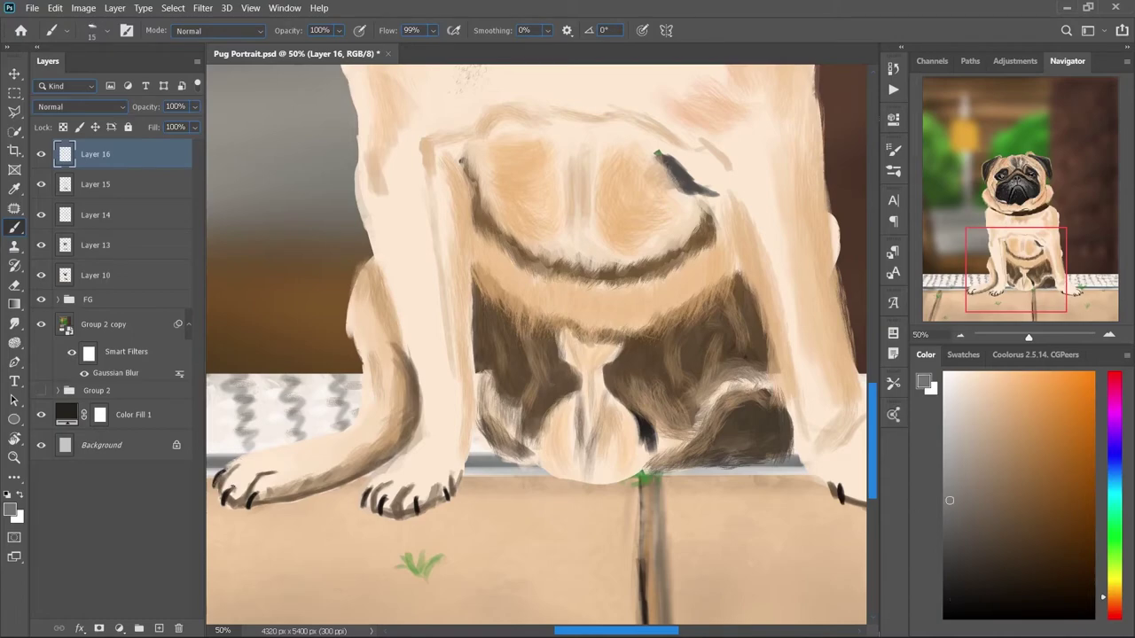
Step: Touch up the outer edges of the body and rear leg with light cream and peach tones
scroll(536, 346, "right", 5)
scroll(537, 346, "up", 10)
scroll(397, 512, "down", 2)
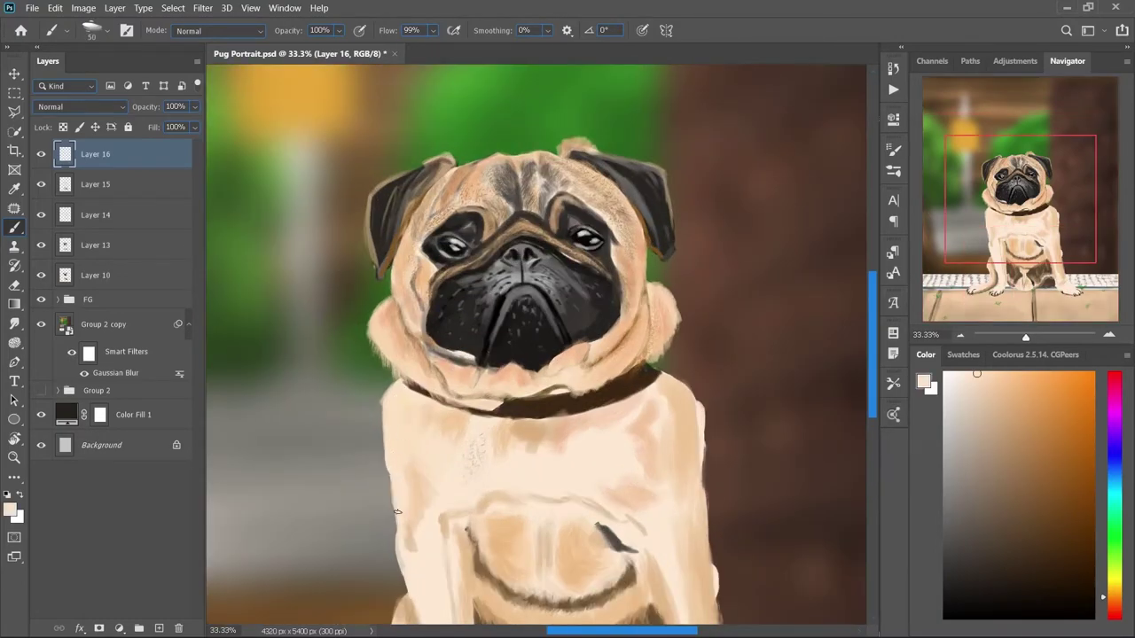
scroll(699, 429, "down", 4)
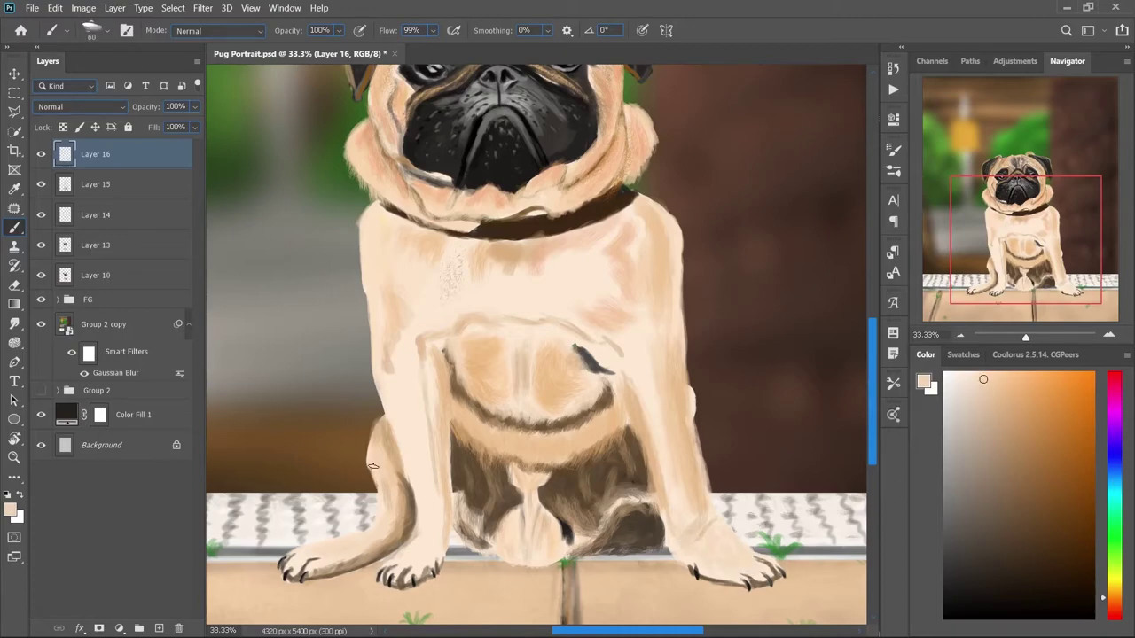
Step: Deepen the ears and muzzle with black and add small light grey hair marks on the chin and muzzle
scroll(422, 365, "up", 4)
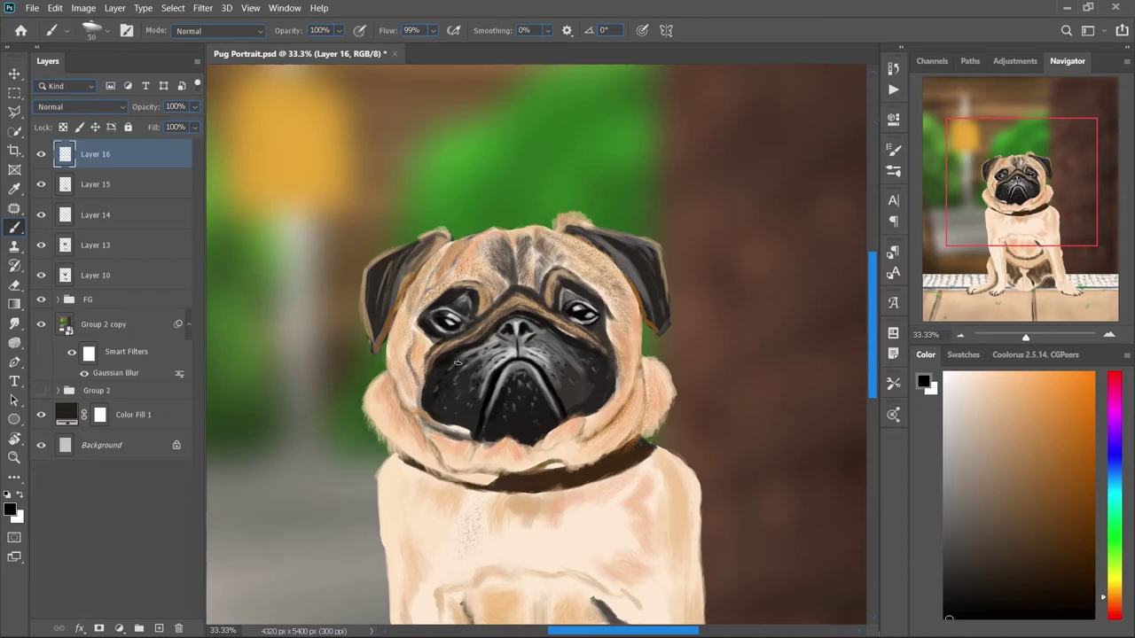
key("bracketleft")
key("bracketleft")
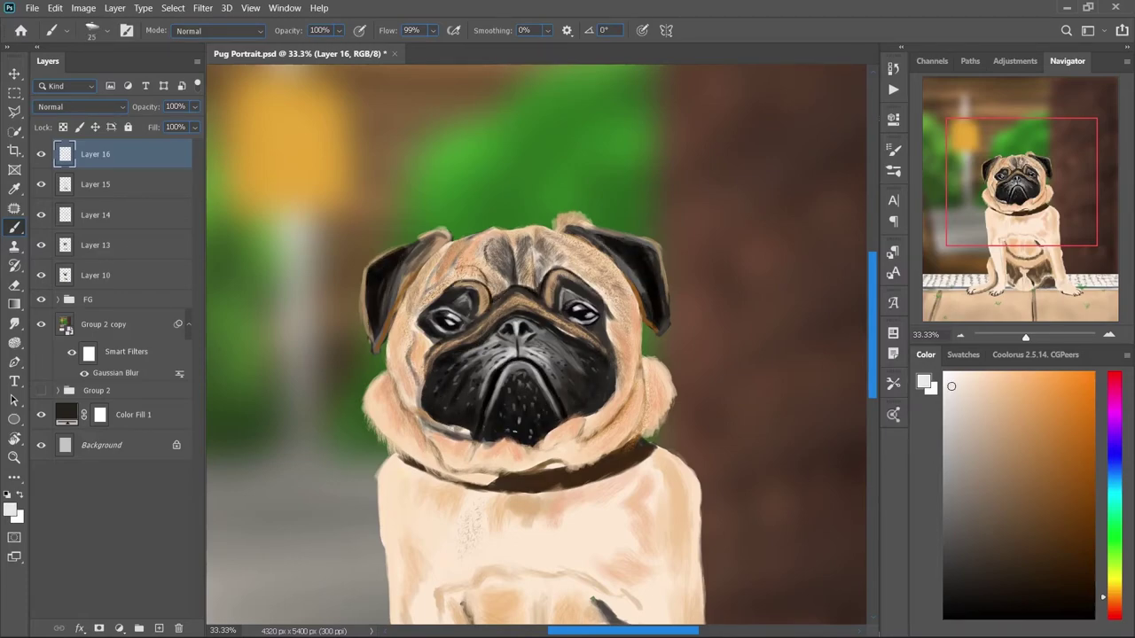
key("ctrl+minus")
key("ctrl+minus")
key("ctrl+minus")
key("ctrl+plus")
key("ctrl+plus")
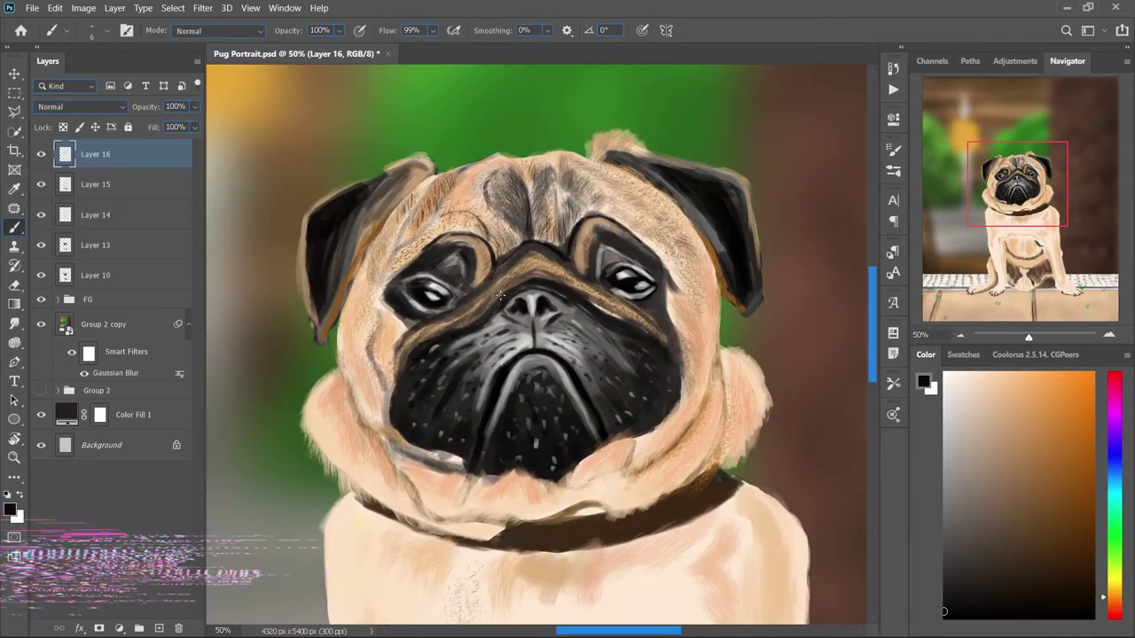
Step: Sample orange-brown tones and paint very fine fur strokes along the forehead edge, cheek and neck fold
left_click(603, 295, "alt")
key("bracketleft")
key("bracketleft")
key("bracketleft")
key("bracketleft")
left_click(715, 362, "alt")
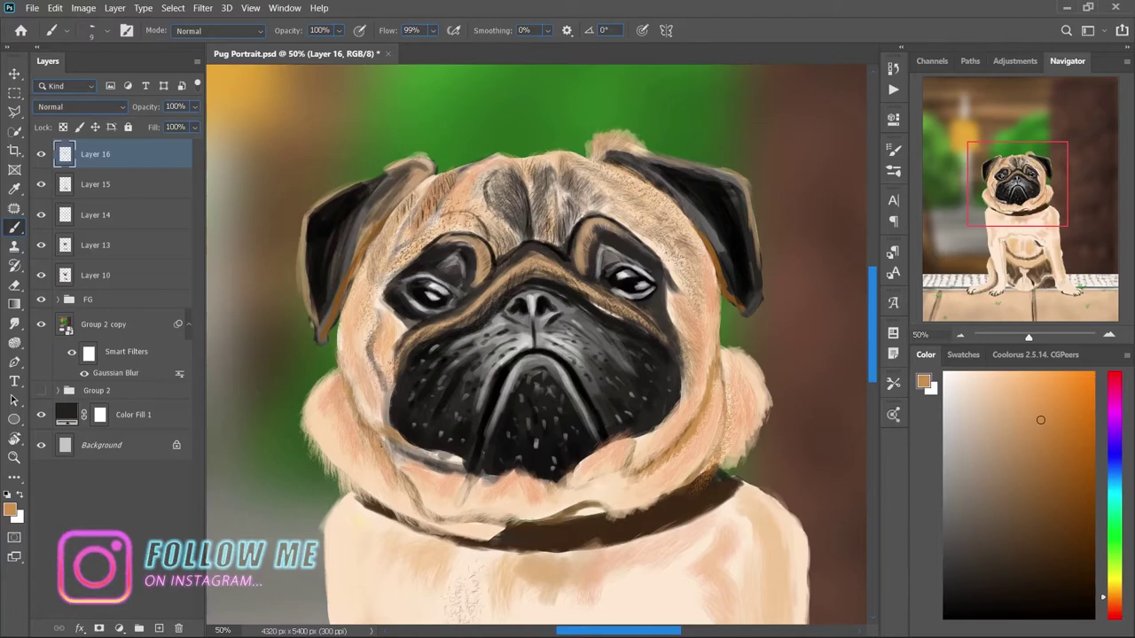
left_click(709, 426, "alt")
left_click_drag(382, 284, 394, 253)
left_click_drag(396, 253, 408, 215)
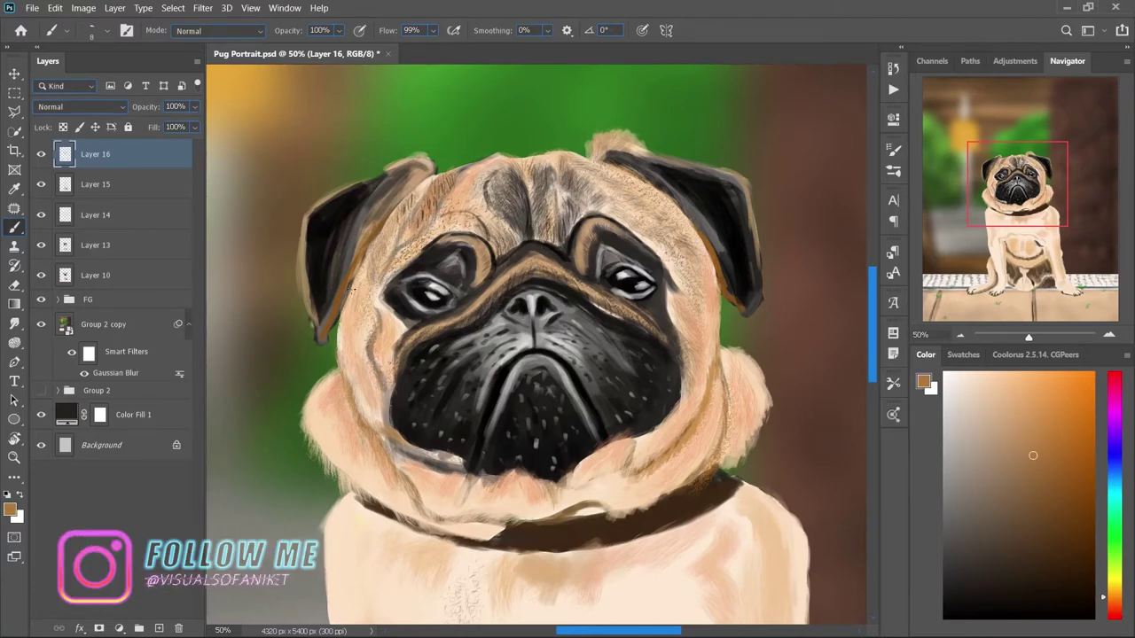
left_click_drag(365, 294, 346, 405)
left_click_drag(329, 381, 335, 422)
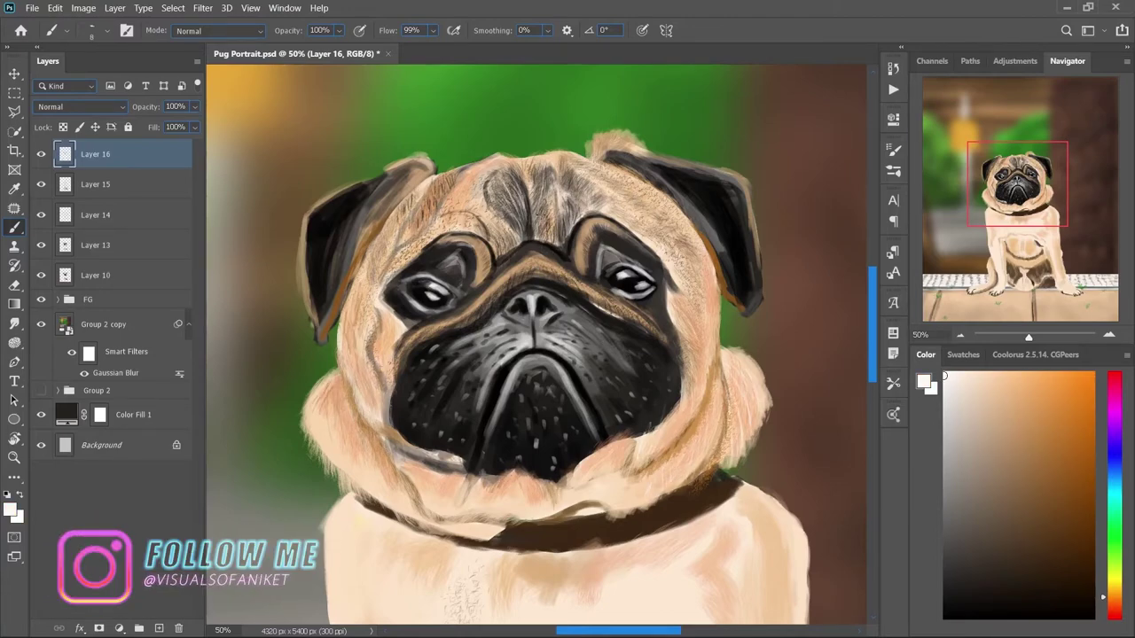
Step: Paint fine white fur strokes over the cheeks and jaw folds and onto the edge of the collar
key("bracketright")
key("bracketright")
key("bracketright")
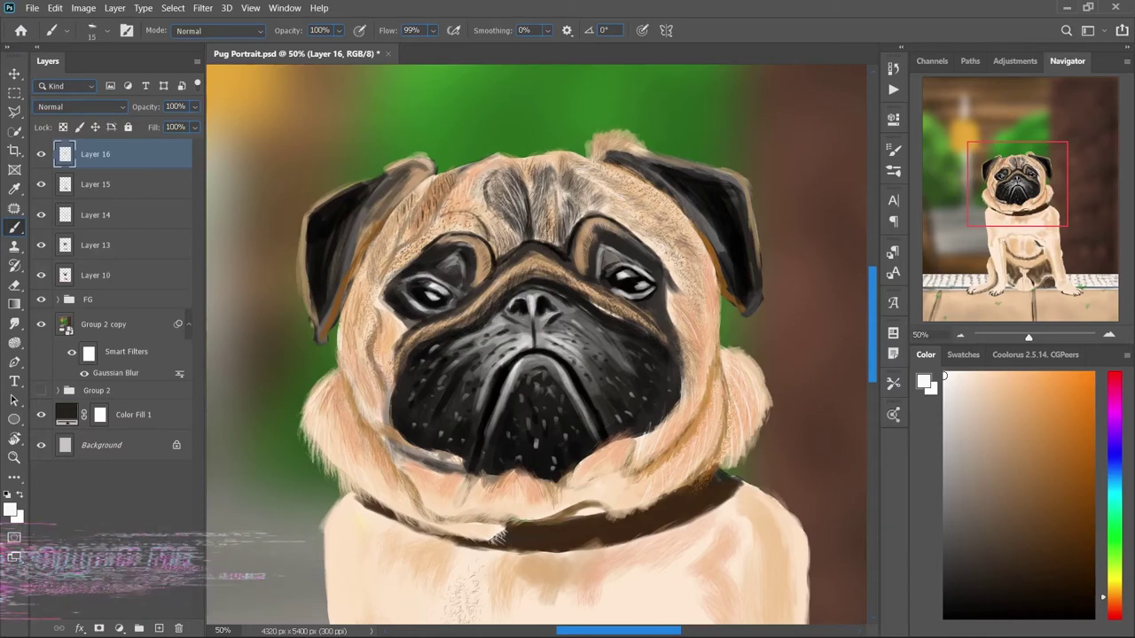
Step: Paint fine peach fur strokes over the belly and outer front leg, overlapping the dark belly curve with hairs
key("ctrl+minus")
key("ctrl+minus")
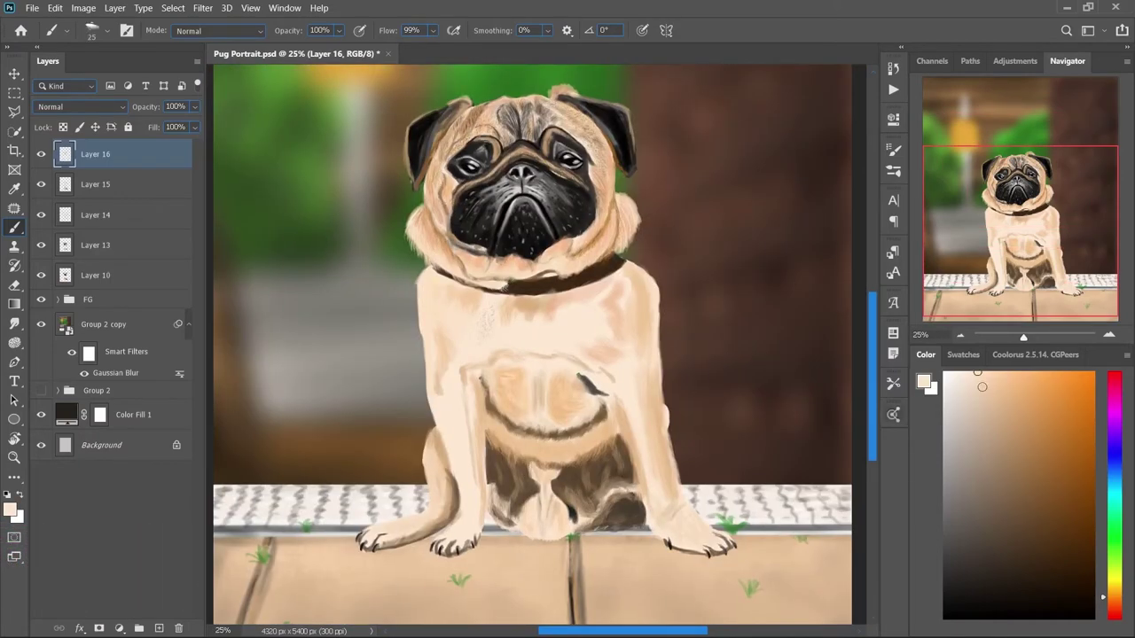
key("bracketright")
key("ctrl+plus")
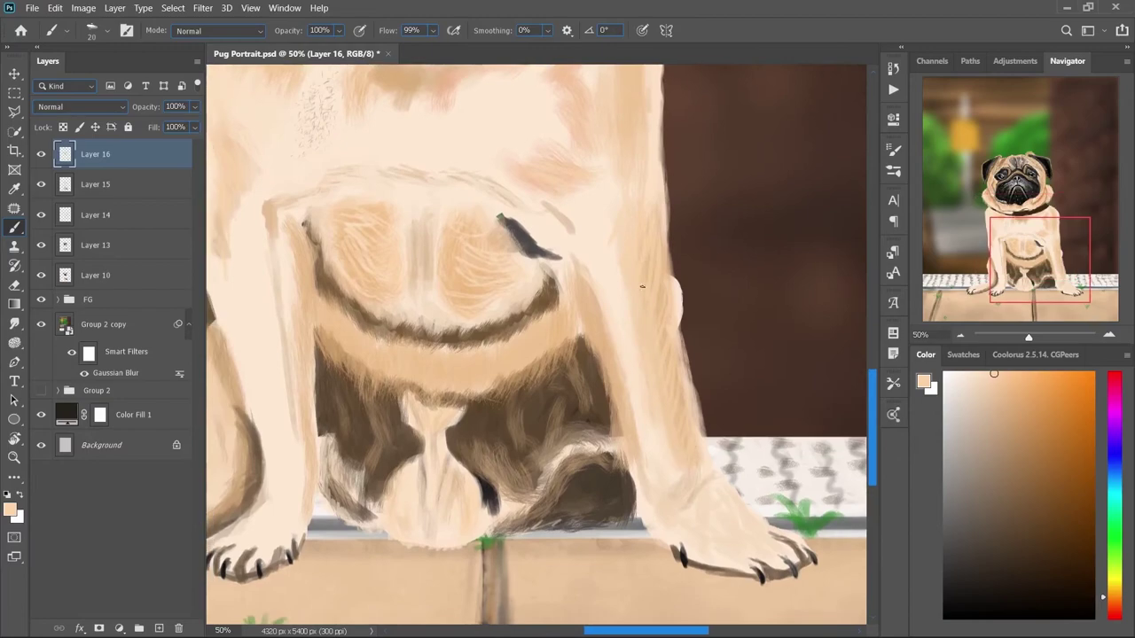
left_click(505, 248, "alt")
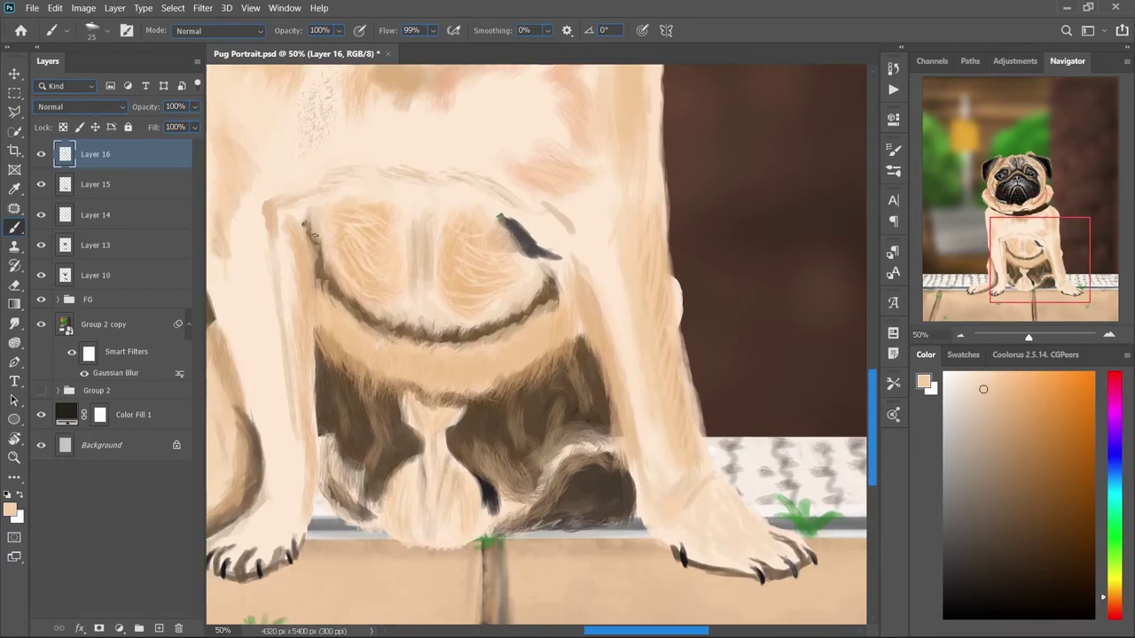
key("bracketright")
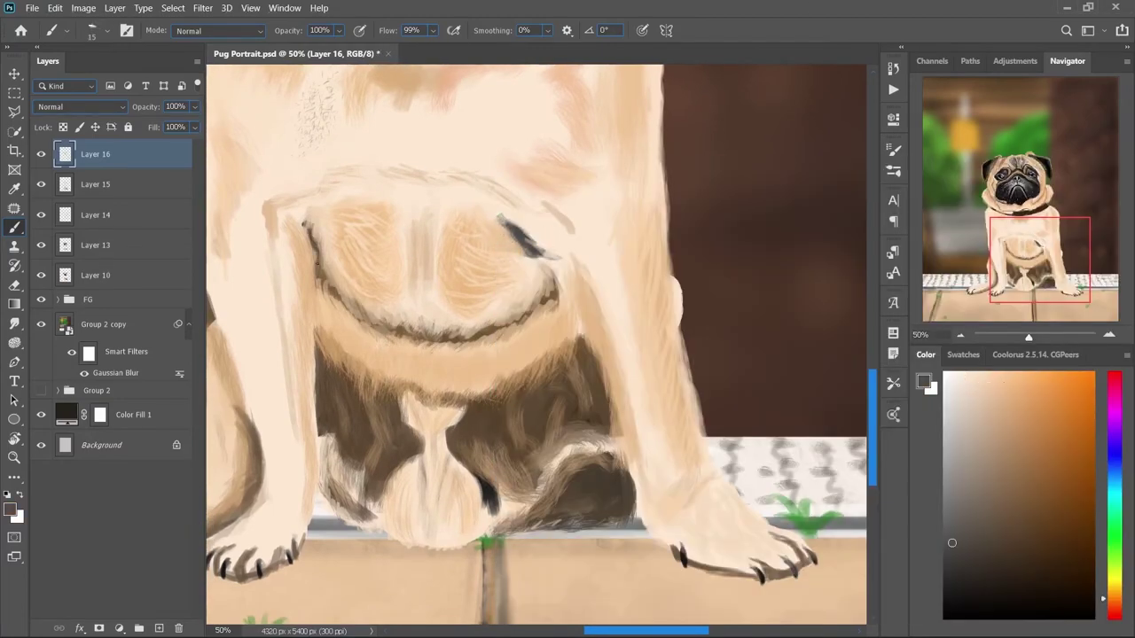
Step: Group the pug layers, add a layer mask to the group and refine the body's outline with black on it
key("ctrl+minus")
key("ctrl+g")
key("ctrl+plus")
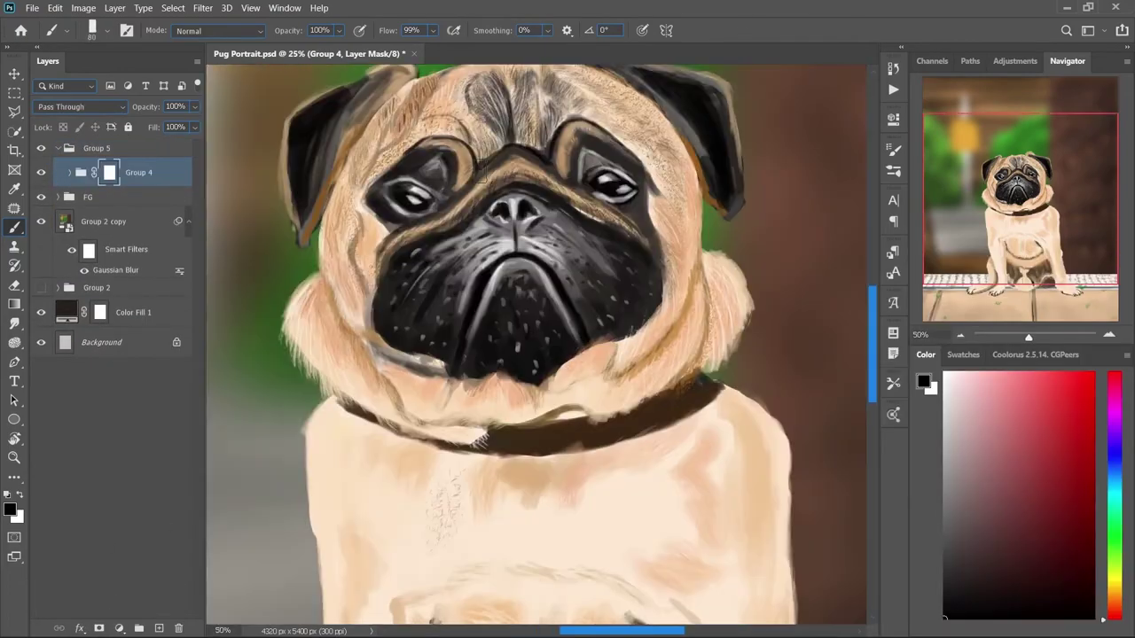
scroll(831, 432, "down", 5)
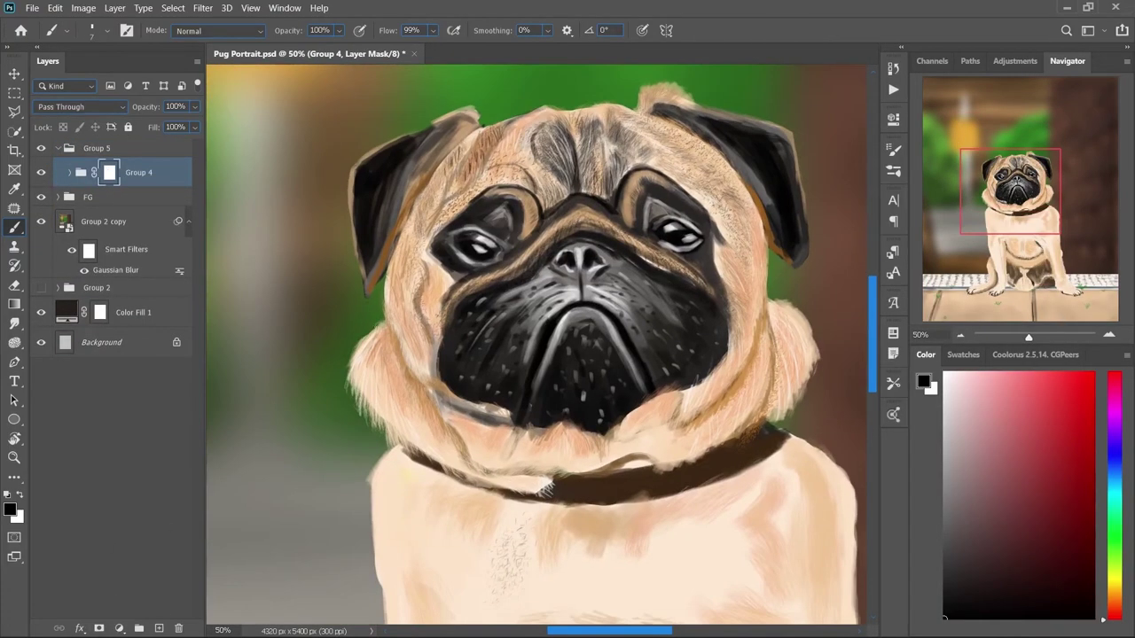
scroll(805, 324, "down", 10)
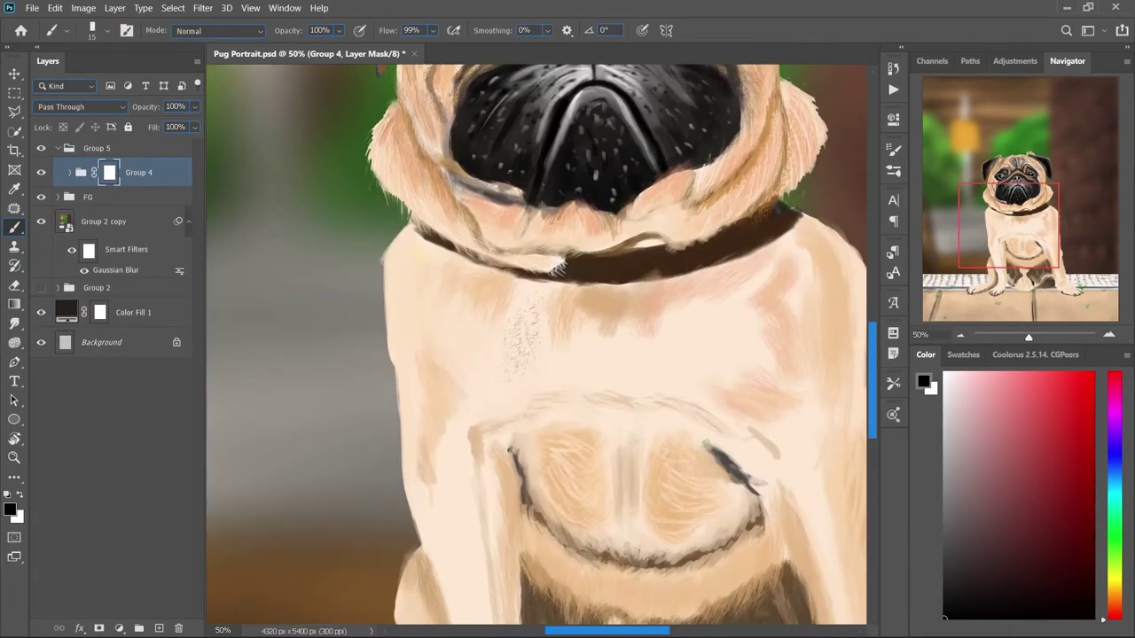
scroll(638, 305, "right", 3)
scroll(638, 305, "down", 5)
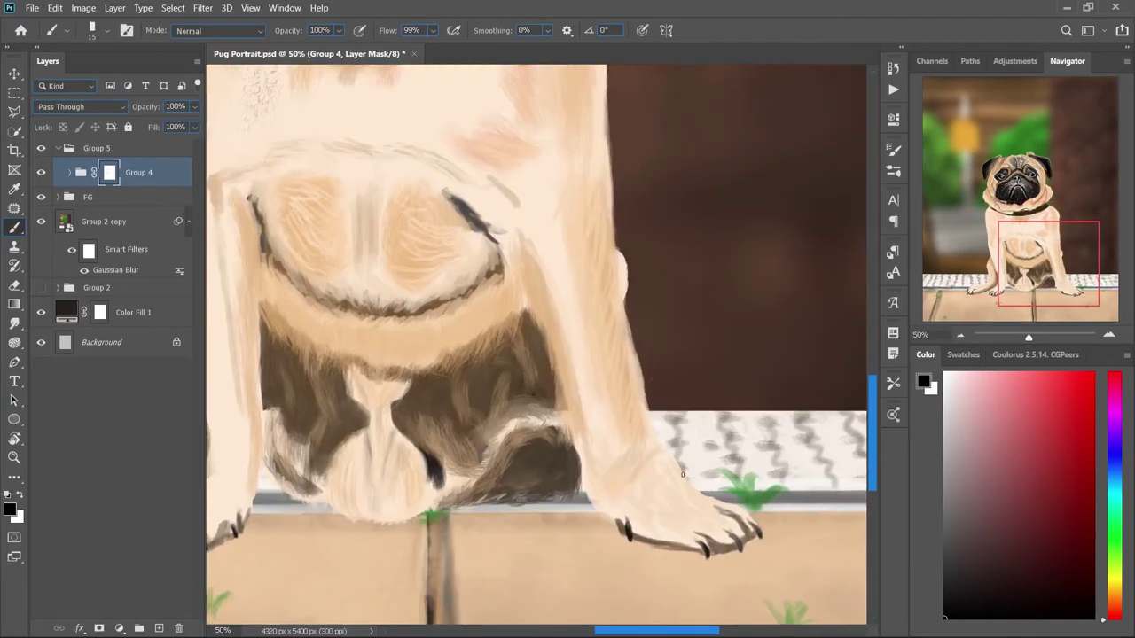
Step: Create a new Multiply layer clipped to the pug group and set the brush flow to 21%
key("ctrl+minus")
key("ctrl+0")
key("ctrl+shift+n")
key("ctrl+plus")
key("bracketleft")
key("shift+2")
key("shift+1")
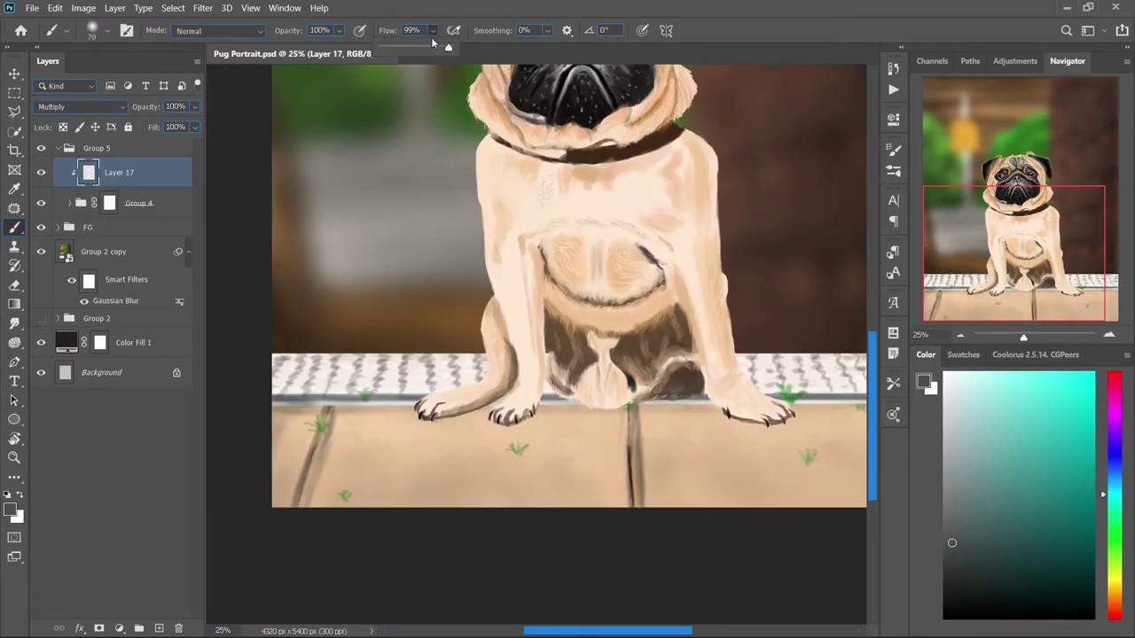
Step: Paint soft dark grey shadows over the pug's legs and underside
mouse_move(432, 417)
left_mouse_down()
mouse_move(509, 359)
mouse_move(540, 248)
mouse_move(612, 306)
left_mouse_up()
mouse_move(580, 390)
left_mouse_down()
mouse_move(661, 337)
mouse_move(643, 266)
left_mouse_up()
left_click_drag(709, 302, 764, 418)
Step: Paint soft shadows along the collar and around the pug's eyes and forehead folds with a small brush
scroll(555, 344, "up", 5)
key("bracketleft")
key("bracketleft")
key("bracketleft")
key("bracketleft")
mouse_move(555, 344)
left_mouse_down()
mouse_move(580, 301)
mouse_move(461, 212)
mouse_move(512, 188)
left_mouse_up()
key("ctrl+plus")
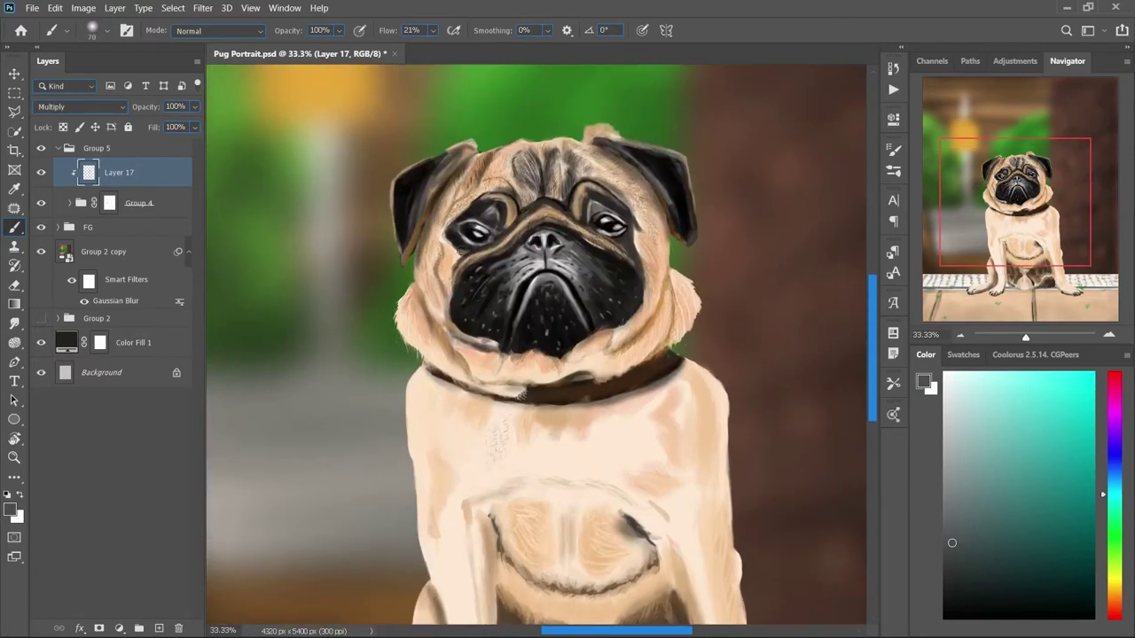
mouse_move(603, 217)
left_mouse_down()
mouse_move(470, 267)
mouse_move(643, 268)
mouse_move(508, 386)
mouse_move(644, 325)
mouse_move(680, 179)
mouse_move(530, 196)
mouse_move(465, 172)
mouse_move(597, 157)
left_mouse_up()
key("bracketright")
key("bracketright")
key("bracketright")
key("bracketright")
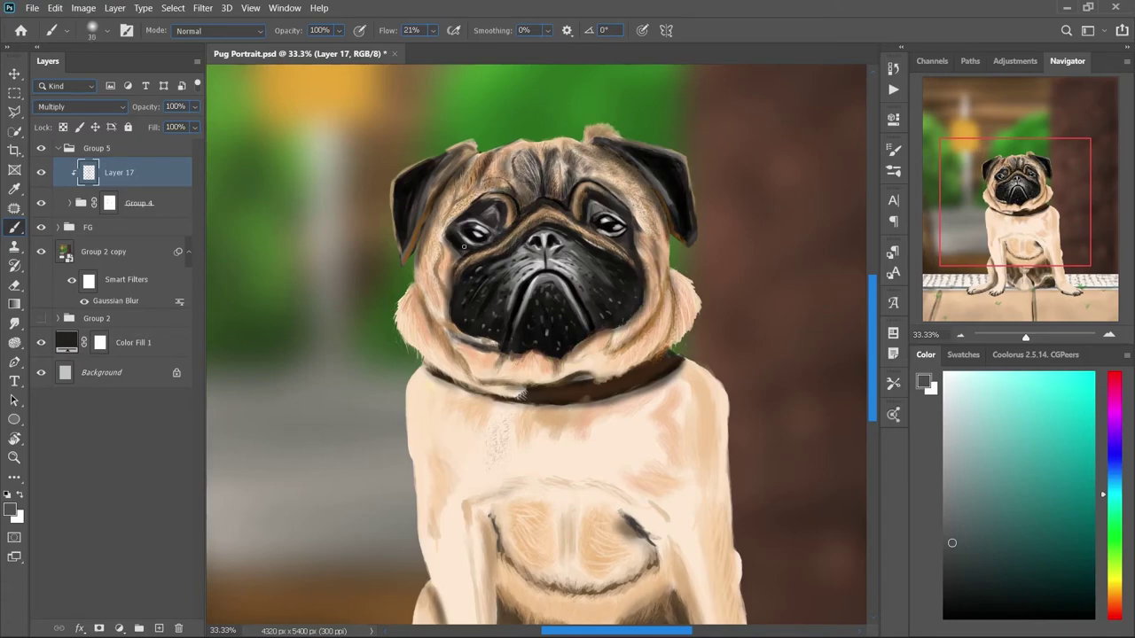
Step: Lower the brush flow to 5% and shade the chest and outer sides of the pug's body with broad soft strokes
key("ctrl+minus")
key("ctrl+minus")
key("bracketright")
key("bracketright")
key("bracketright")
key("bracketright")
key("bracketright")
key("bracketright")
key("bracketright")
key("bracketright")
key("bracketright")
key("bracketright")
key("shift+0")
key("shift+5")
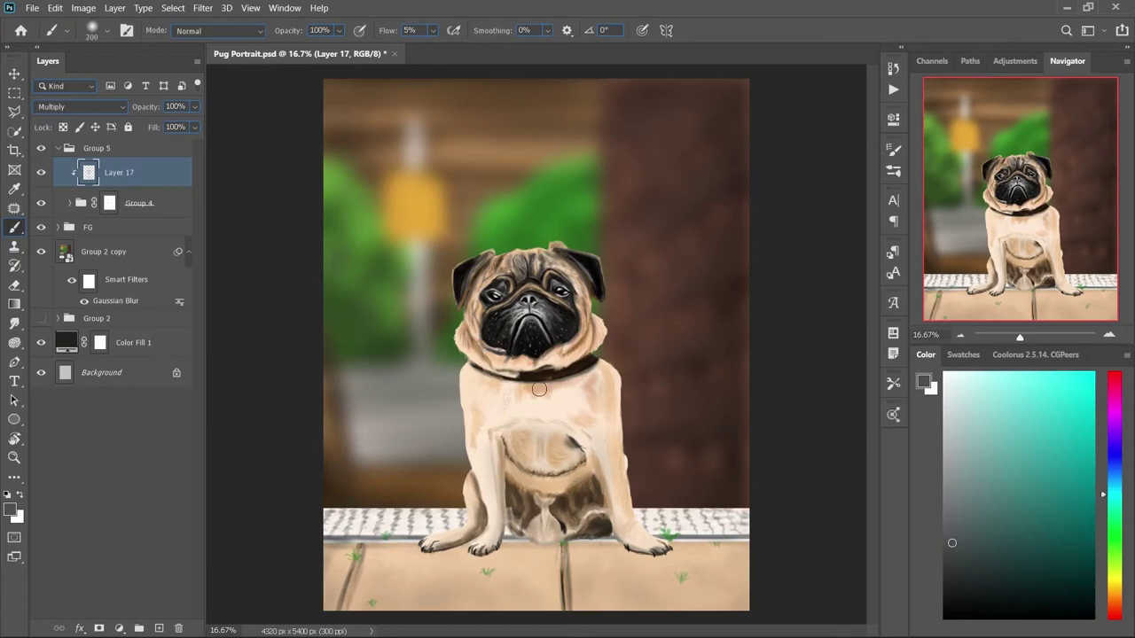
left_click_drag(626, 509, 612, 373)
key("bracketleft")
key("bracketleft")
key("bracketleft")
key("bracketleft")
key("bracketleft")
key("bracketleft")
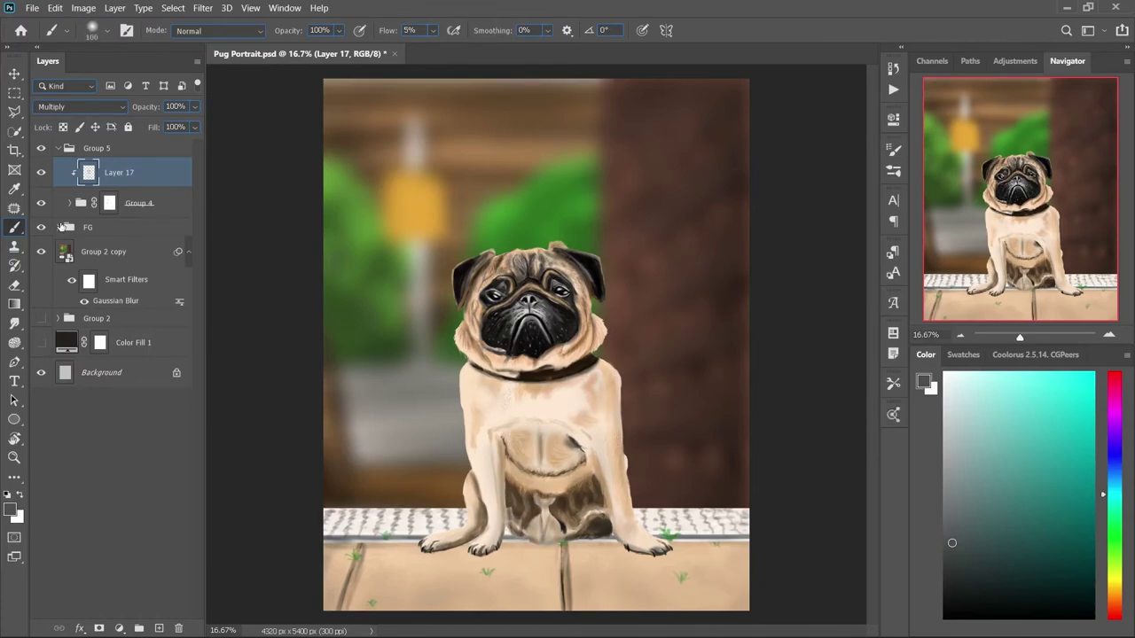
Step: Switch to the FG group's shadow layer, pick a darker grey and paint a soft contact shadow on the ground beneath the pug
left_click(543, 536, "ctrl")
left_click(543, 537, "alt")
key("bracketright")
key("bracketright")
key("bracketright")
key("bracketright")
key("bracketright")
key("bracketright")
key("bracketright")
key("bracketright")
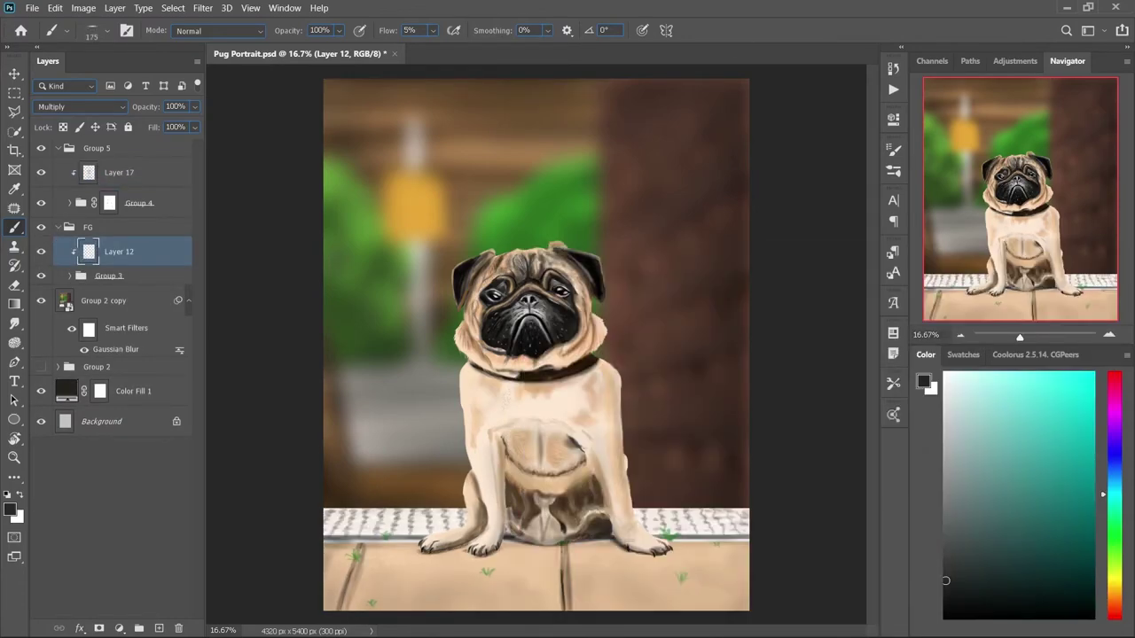
Step: Return to Layer 17 and deepen the shadows on the pug's belly and between its legs at 17% flow
left_click(119, 171)
key("bracketleft")
key("bracketleft")
key("bracketleft")
key("bracketleft")
key("bracketleft")
key("bracketleft")
key("bracketleft")
key("bracketleft")
key("bracketleft")
key("bracketleft")
key("bracketleft")
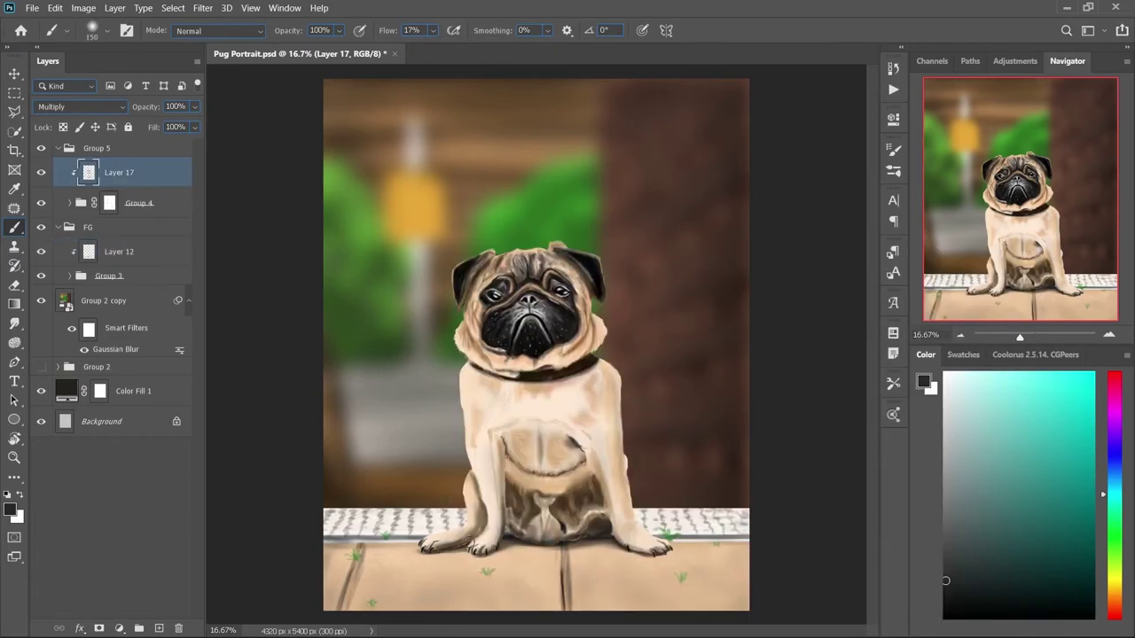
key("shift+1")
key("shift+7")
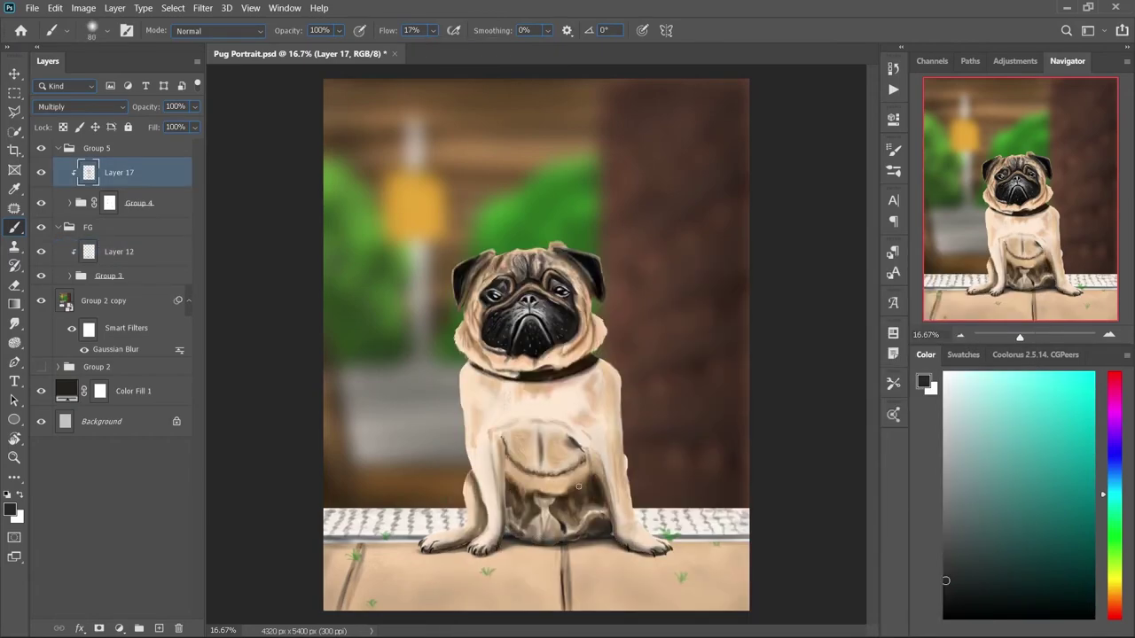
Step: Switch to Layer 12 and darken the pavement in front of the pug with a 1200 px brush at 4% flow
left_click(578, 487, "ctrl")
key("bracketright")
key("bracketright")
key("bracketright")
key("bracketright")
key("bracketright")
key("bracketright")
key("bracketright")
key("bracketright")
key("bracketright")
key("bracketright")
key("bracketright")
key("bracketright")
key("bracketright")
key("bracketright")
key("bracketright")
key("bracketright")
key("bracketright")
key("shift+0")
key("shift+4")
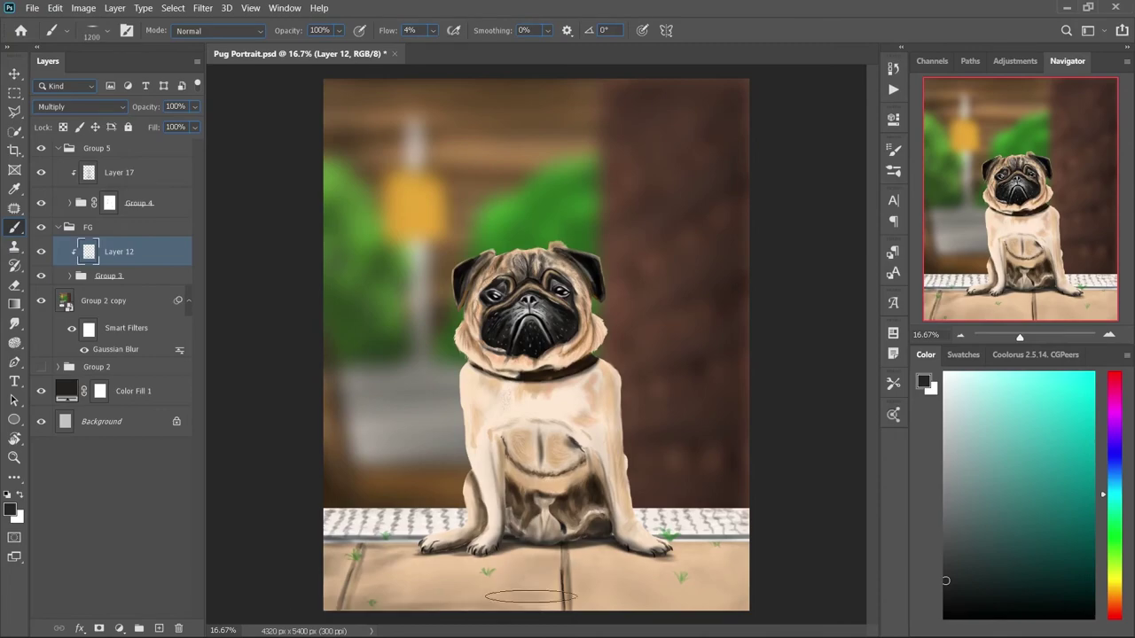
mouse_move(530, 597)
left_mouse_down()
mouse_move(691, 540)
mouse_move(674, 594)
left_mouse_up()
Step: Create a new layer above the pug's shadows and paint green grass tufts in front of its paws at 100% flow
left_click(406, 290, "ctrl")
key("ctrl+shift+alt+n")
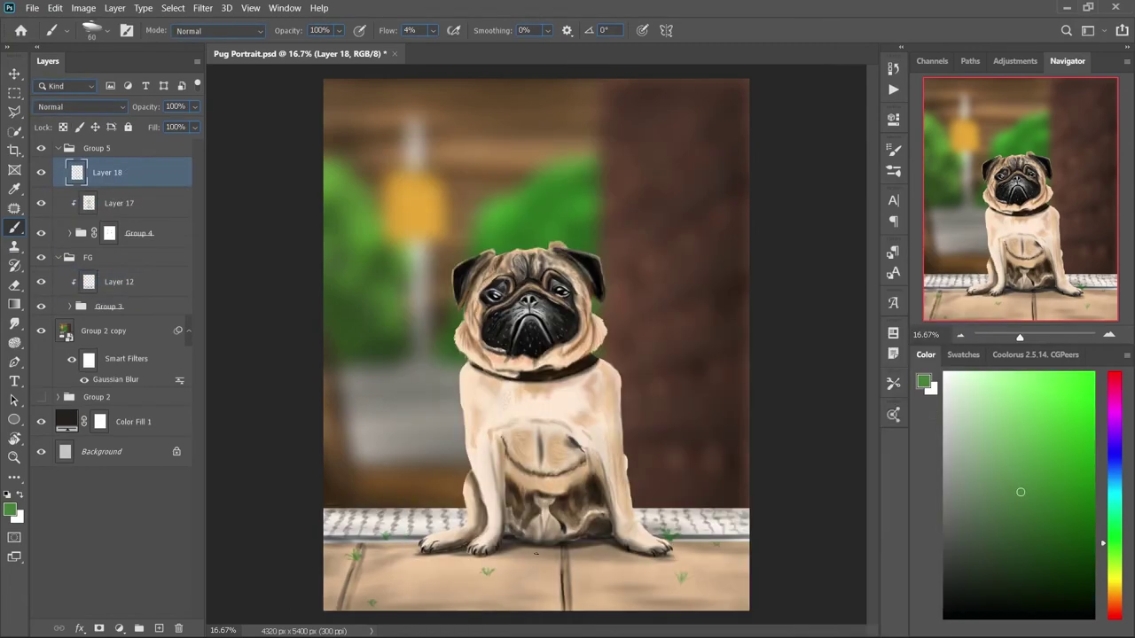
key("shift+0")
left_click_drag(539, 555, 540, 547)
Step: Duplicate the FG group, merge the copy and apply a 34 px Tilt-Shift blur that keeps the paw area sharp
left_click(142, 257)
key("ctrl+j")
key("ctrl+e")
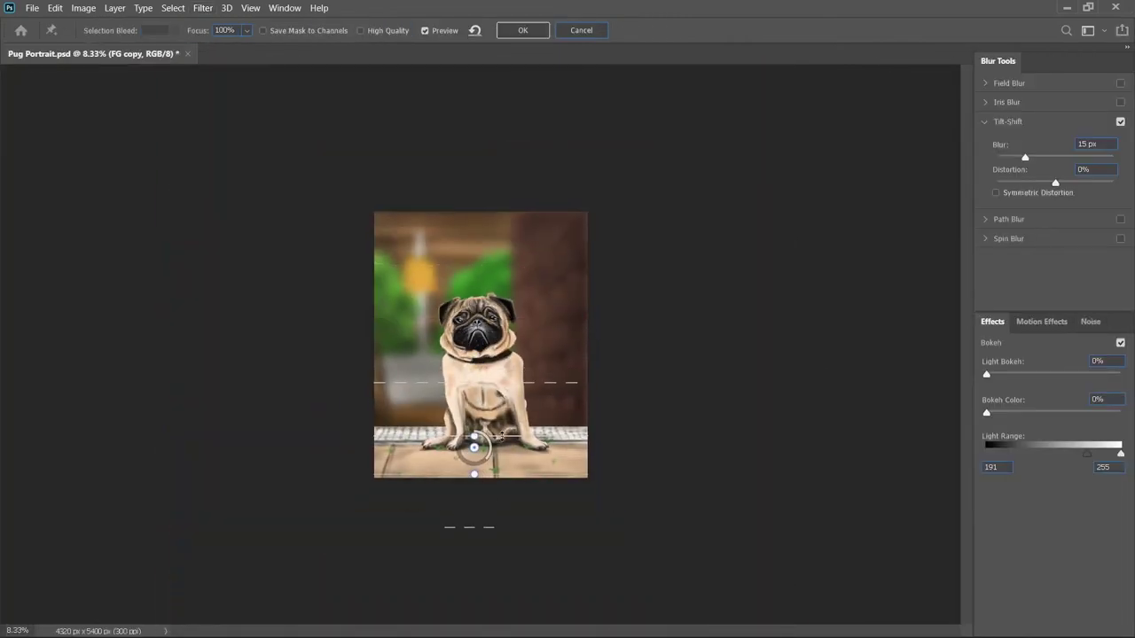
key("ctrl+plus")
left_click_drag(1025, 157, 1042, 157)
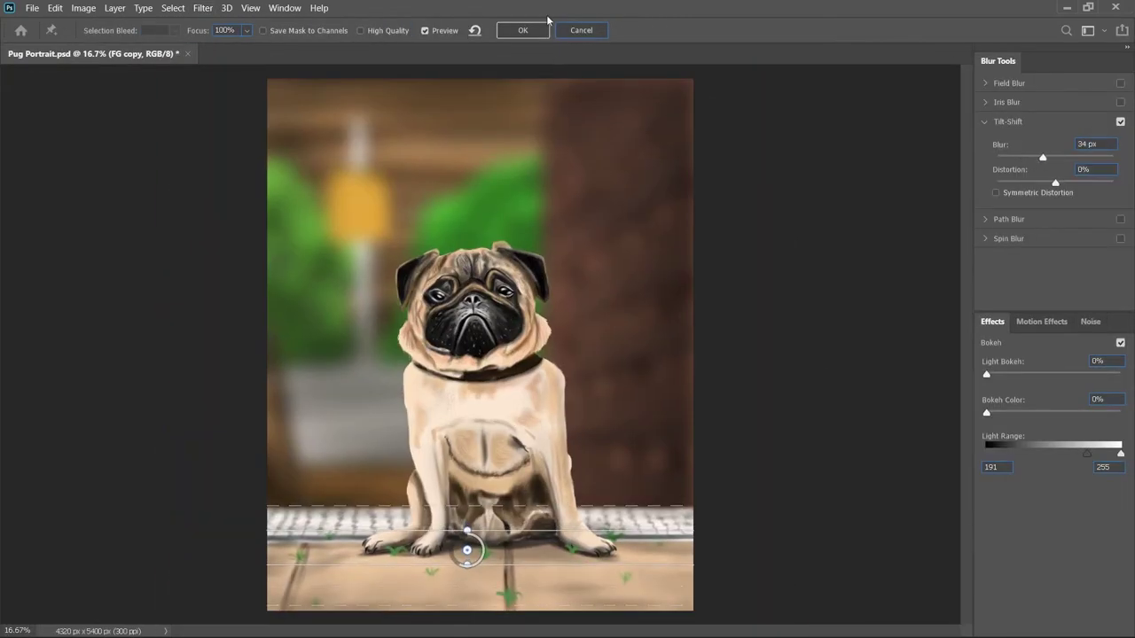
left_click(541, 29)
Step: Open the Camera Raw filter, set temperature +5, tint +2, exposure -0.30, contrast +13, shadows -13 and clarity +10, and raise the vibrance
key("ctrl+shift+a")
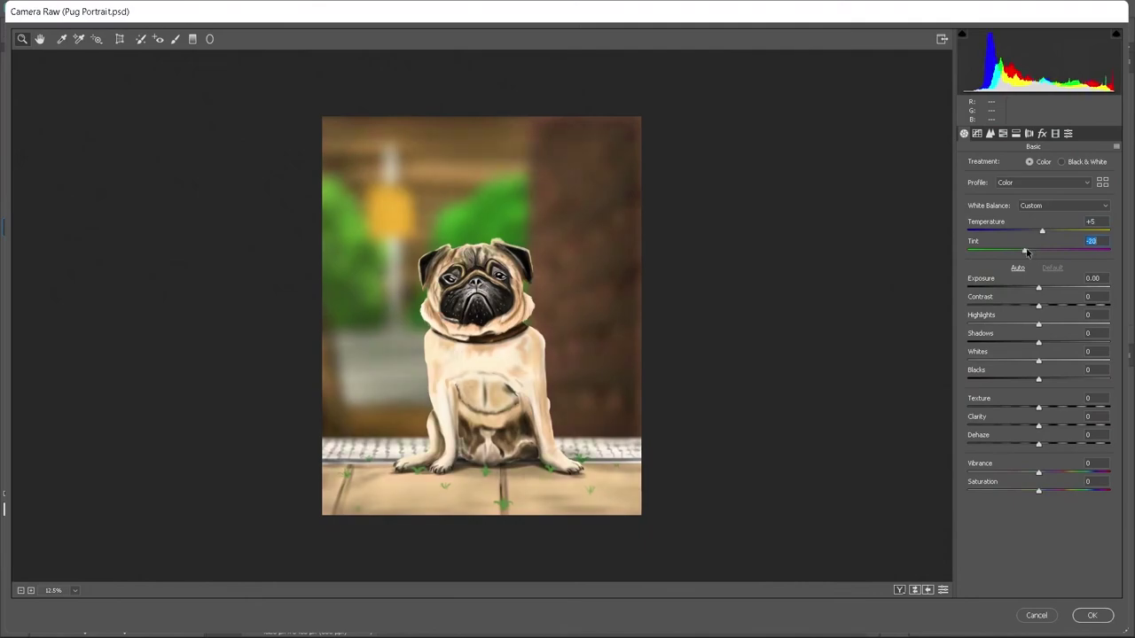
left_click_drag(1038, 380, 1031, 381)
left_click_drag(1038, 426, 1059, 425)
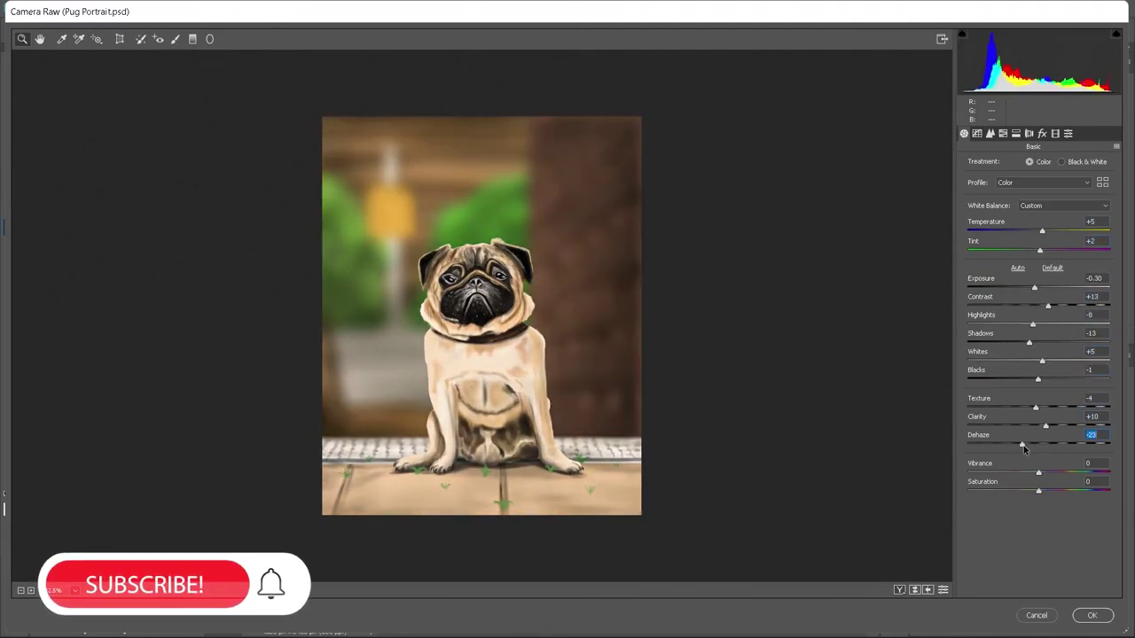
left_click_drag(1037, 472, 1064, 471)
Step: Adjust the portrait's sharpening in the Camera Raw detail settings
left_click(976, 133)
left_click(989, 132)
left_click_drag(1009, 182, 995, 182)
left_click_drag(967, 240, 1052, 227)
Step: Set HSL saturation to oranges +20, yellows +3, greens +9 and aquas +21, and shift the red and orange hues toward red
left_click(1003, 133)
left_click(1011, 165)
left_click_drag(1038, 246, 1041, 246)
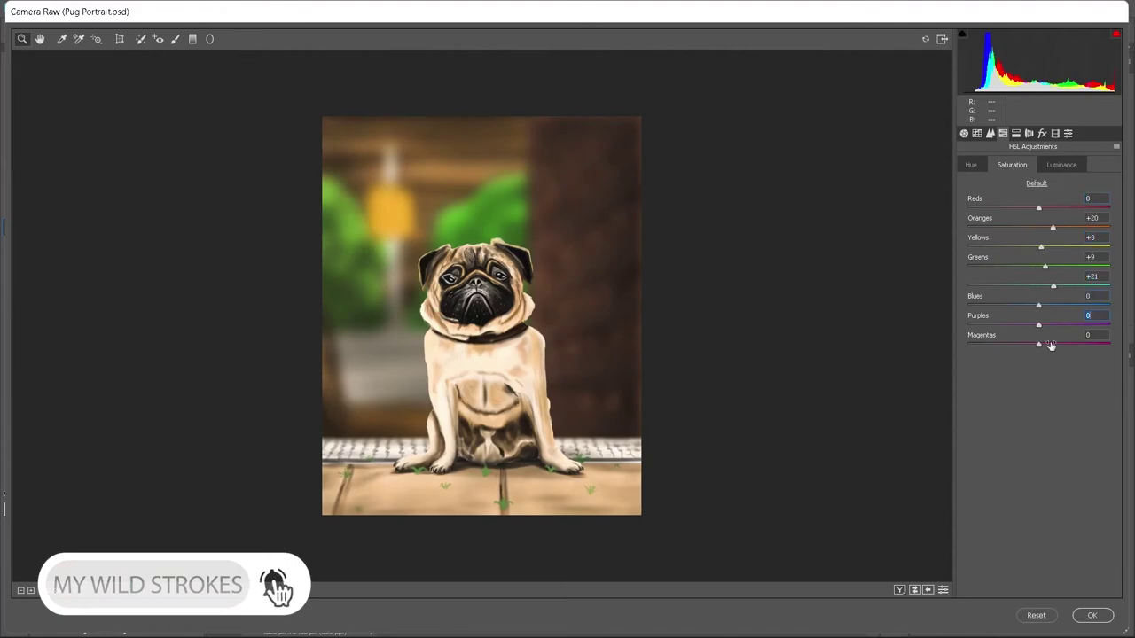
left_click(971, 165)
left_click_drag(1038, 207, 1035, 208)
left_click_drag(1038, 226, 1013, 227)
Step: Split-tone highlights with hue 44, saturation 23 and shadows with hue 216, saturation 18, and add a vignette with raised midpoint and feather
left_click(1016, 133)
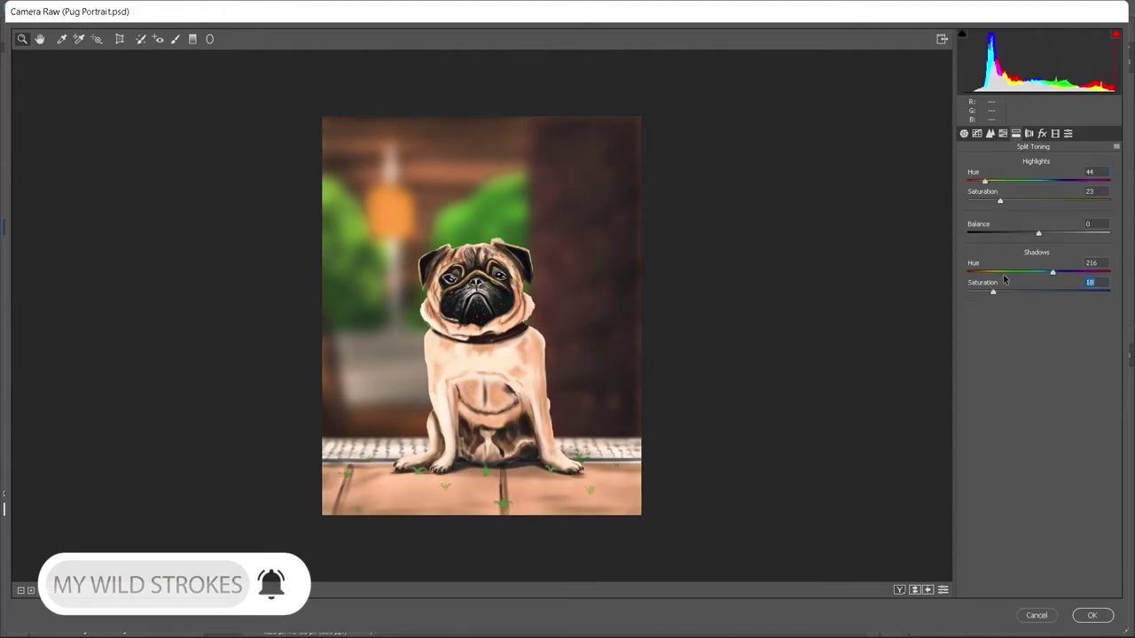
left_click(1042, 133)
left_click_drag(1037, 314, 1081, 314)
left_click_drag(1038, 352, 1093, 352)
Step: Set the calibration shadow tint to -3, tune the red, green and blue primaries, and apply the Camera Raw filter
left_click(1055, 133)
mouse_move(1037, 210)
left_mouse_down()
mouse_move(1088, 209)
mouse_move(1036, 209)
left_mouse_up()
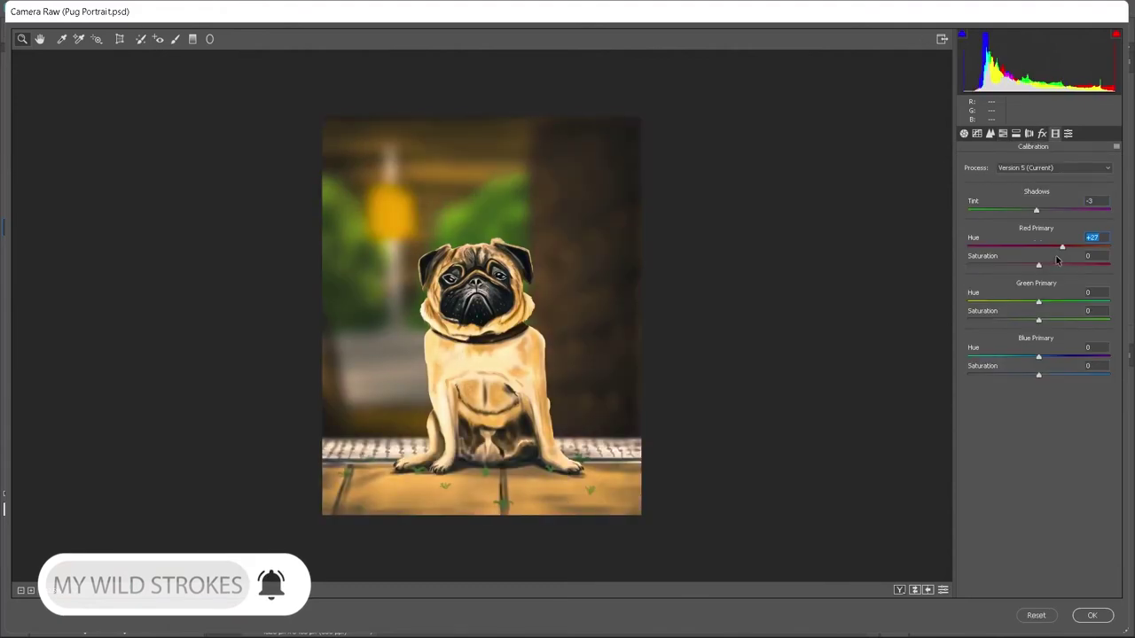
left_click_drag(1038, 265, 1041, 265)
left_click_drag(1038, 320, 1039, 320)
left_click_drag(1038, 356, 1109, 375)
left_click(1092, 615)
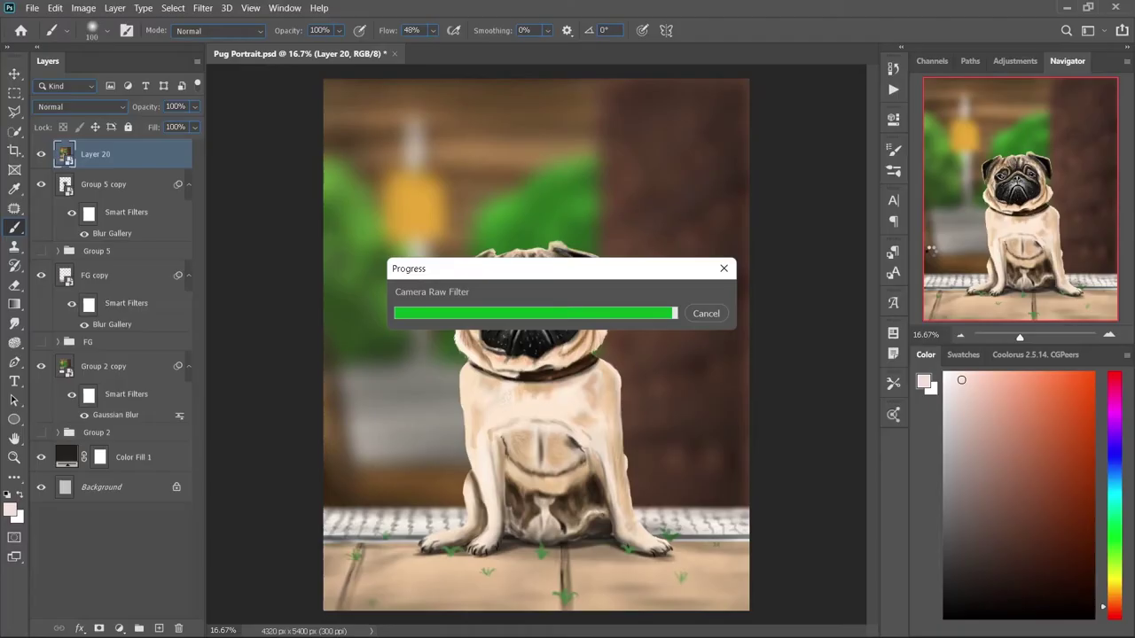
Step: Add a Color Lookup adjustment layer, cycle through the 3DLUT looks after DropBlues.3DL and lower the layer's opacity to 38%
scroll(648, 181, "up", 2)
scroll(648, 198, "down", 2)
left_click(118, 627)
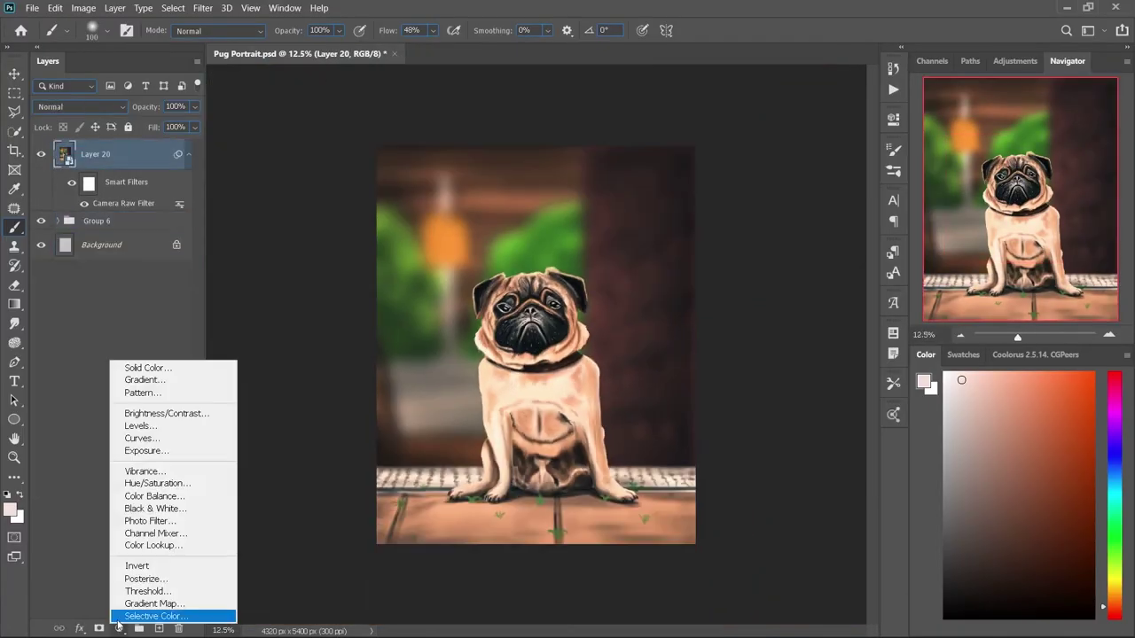
left_click(154, 545)
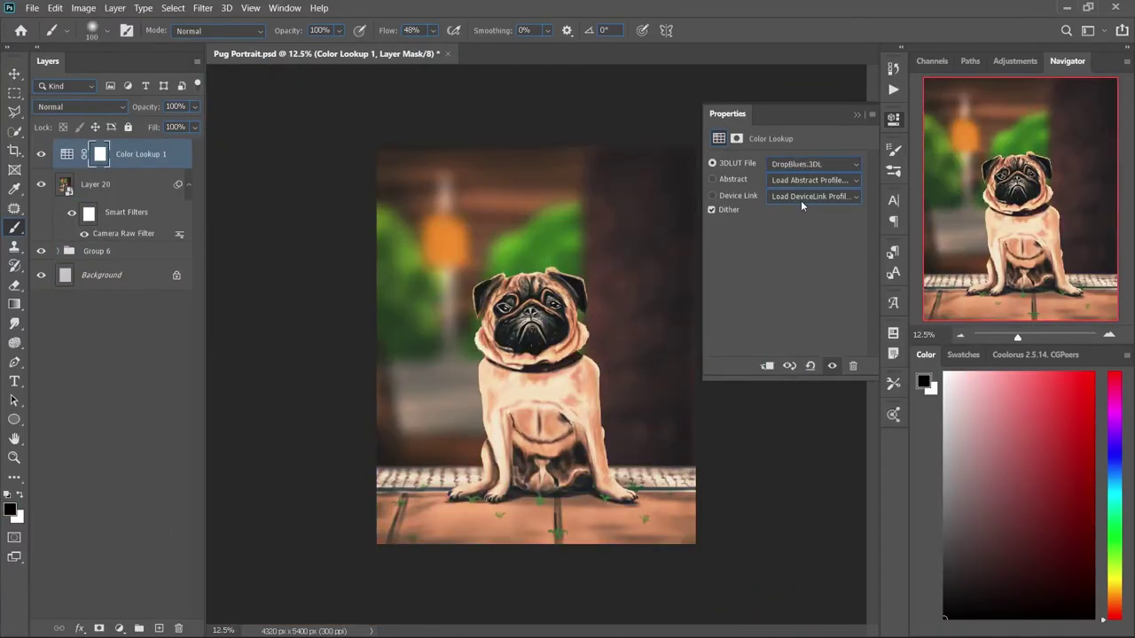
key("Down")
key("Down")
key("Down")
key("Down")
key("Down")
key("Down")
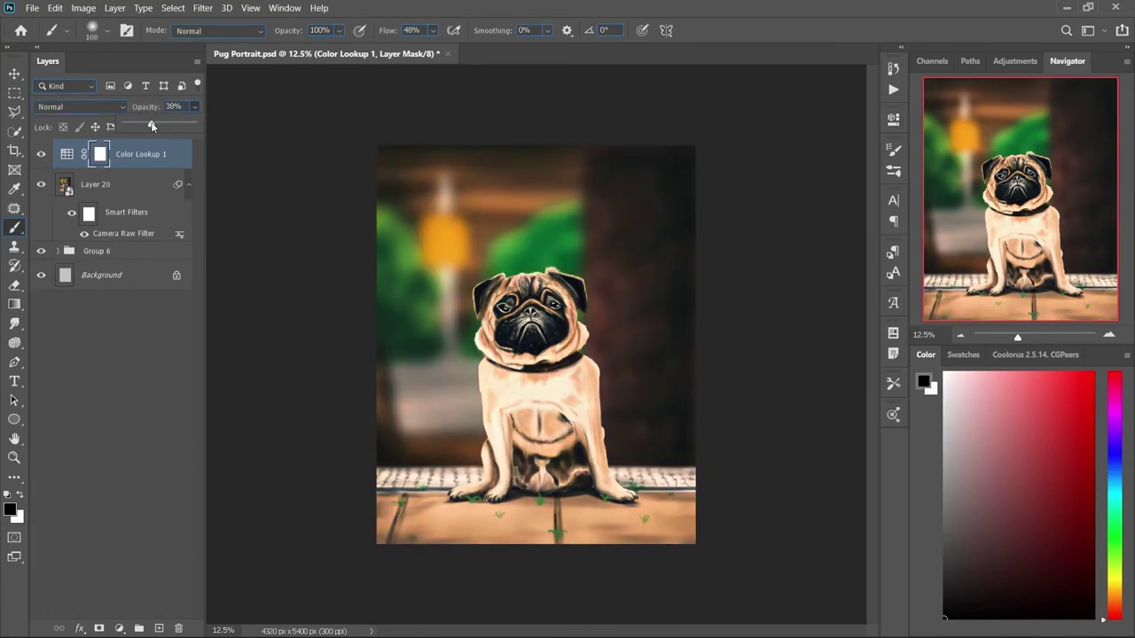
Step: Create a new top layer, scatter pale flecks over the portrait with a 4400 px particle brush and apply a filter to them
key("ctrl+shift+alt+n")
left_click(150, 162, "shift")
left_click(150, 162)
right_click(468, 252)
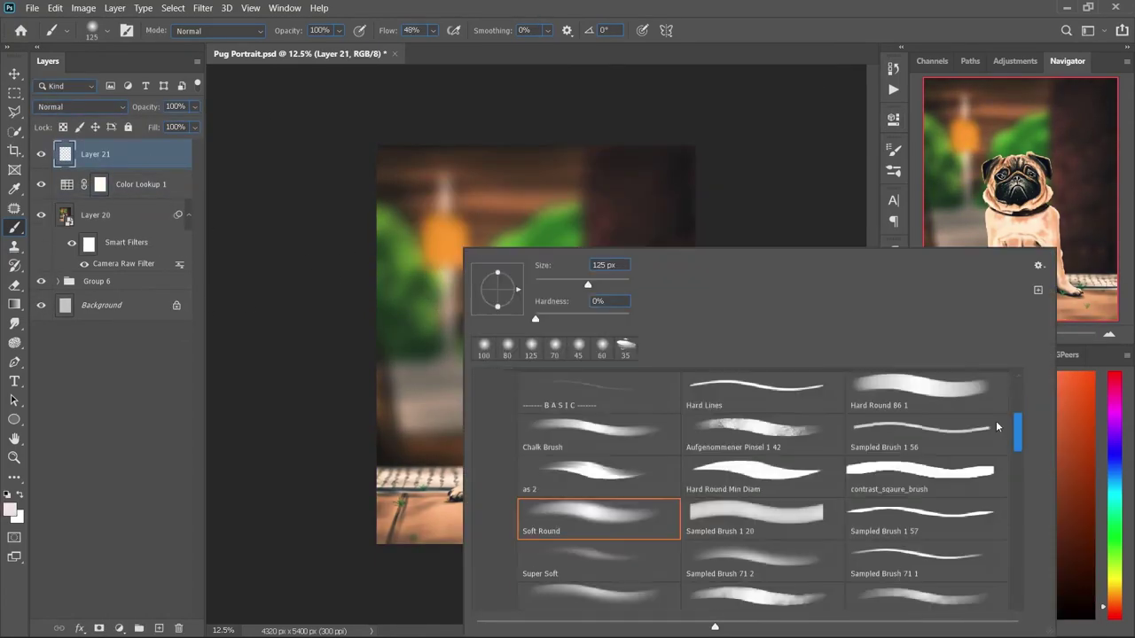
left_click(638, 55)
key("ctrl+plus")
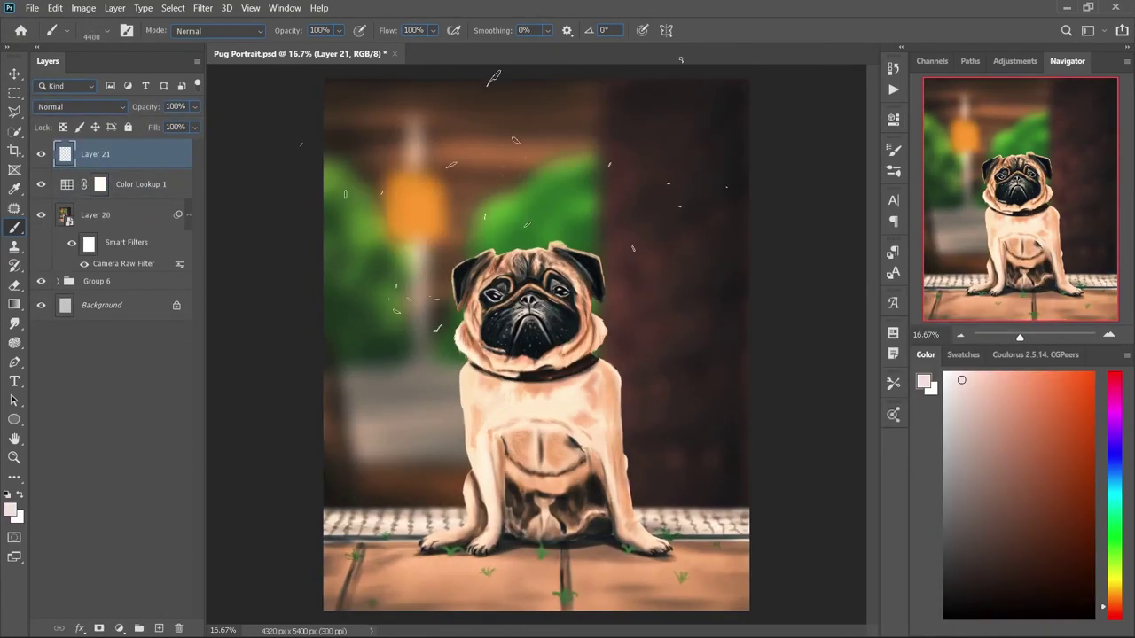
left_click(202, 8)
left_click(990, 263)
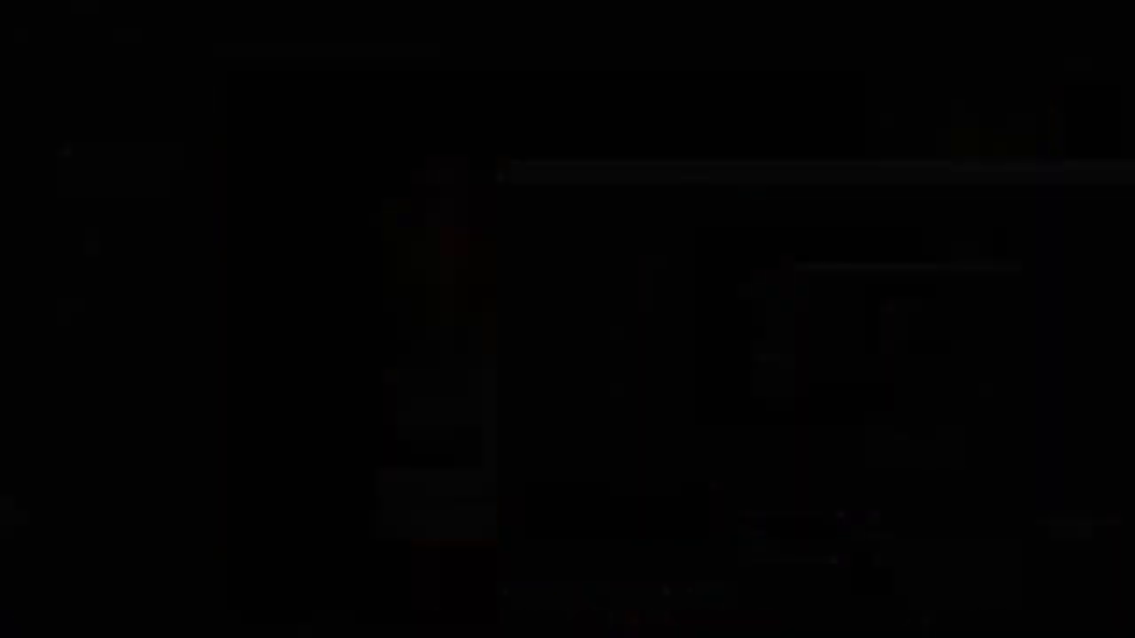